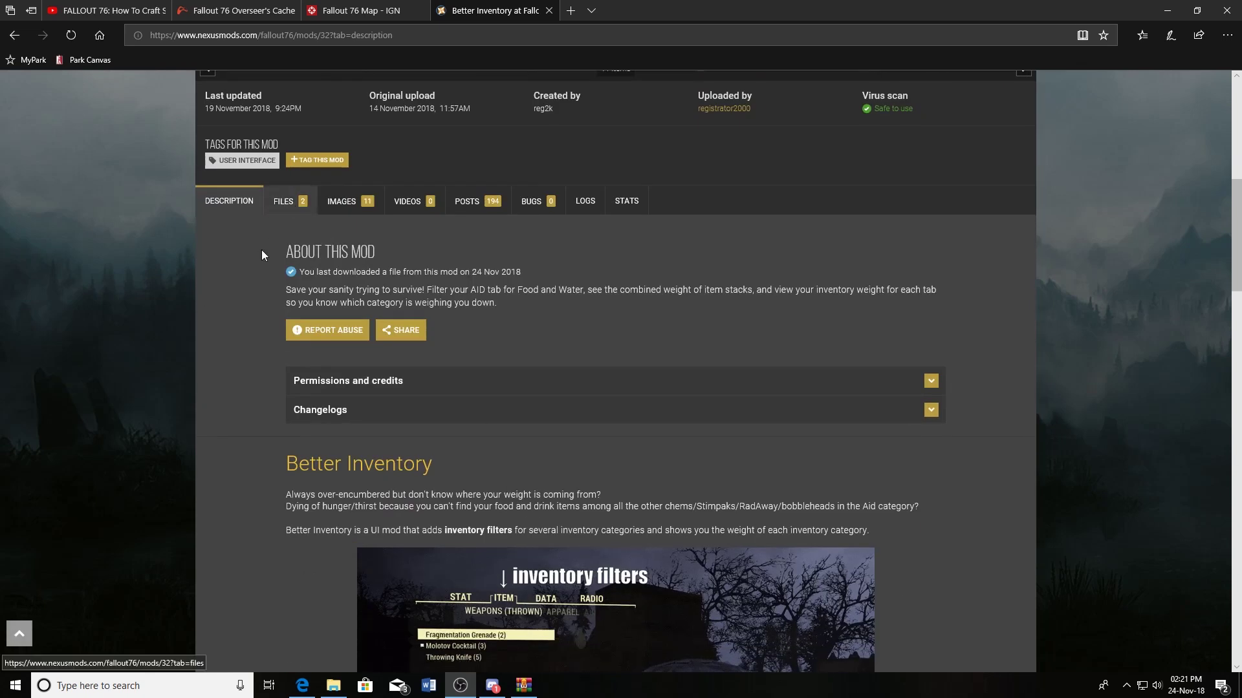
- Check the Better Inventory Files tab and preview the optional ini download's contents
scroll(262, 253, "up", 5)
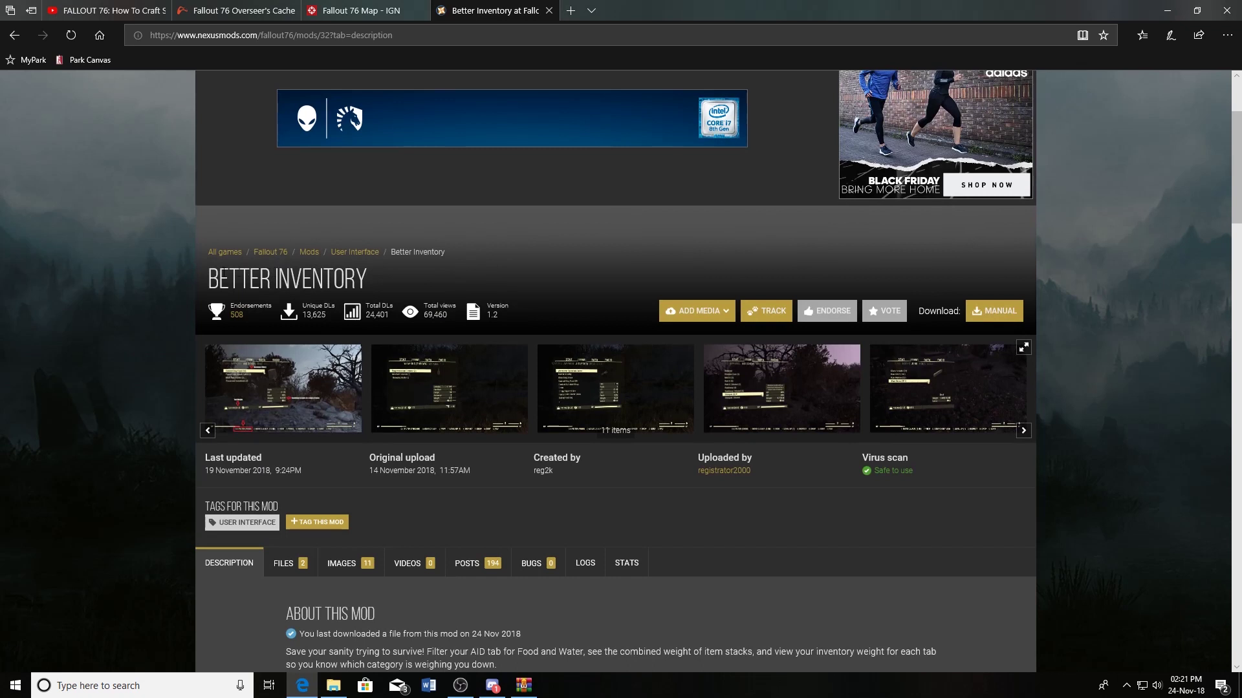
left_click(194, 35)
left_click(149, 378)
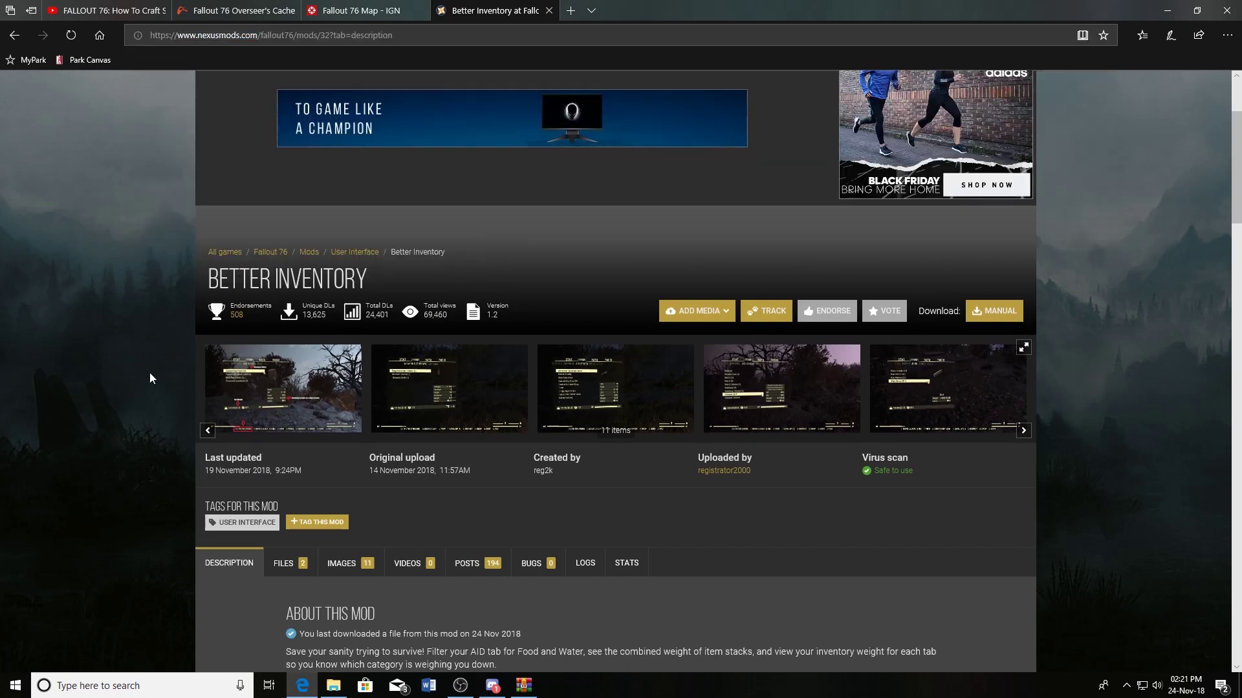
scroll(149, 379, "down", 3)
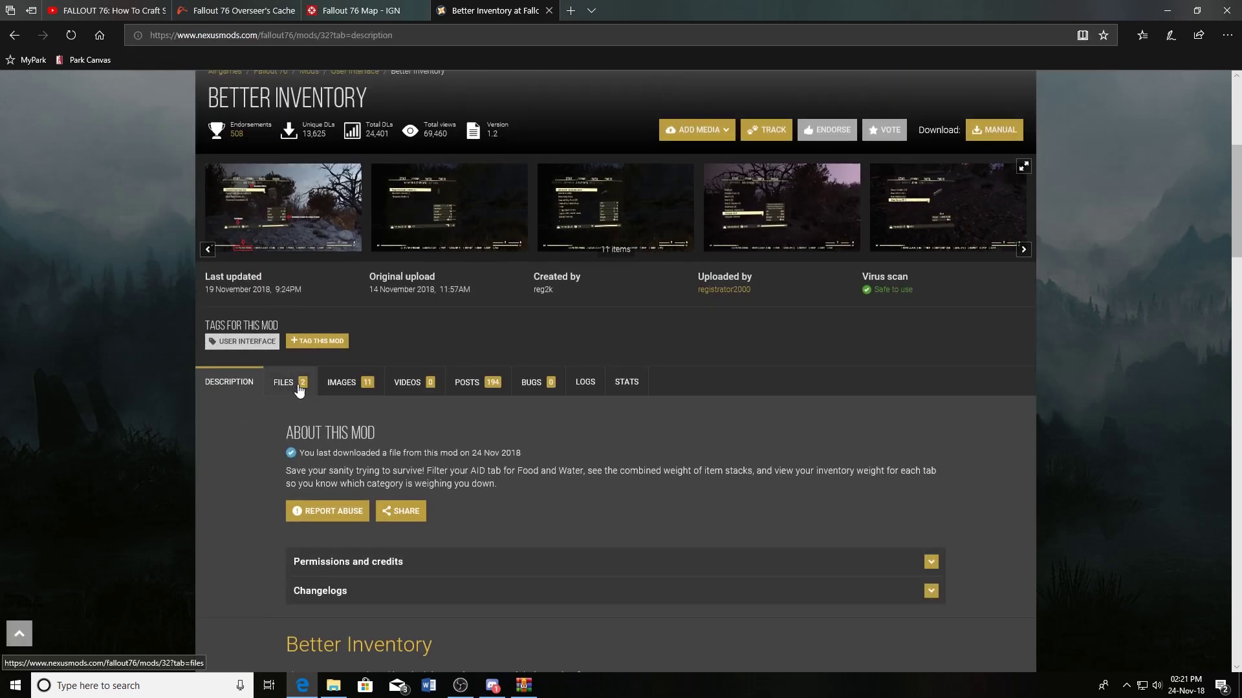
left_click(299, 382)
scroll(353, 411, "down", 4)
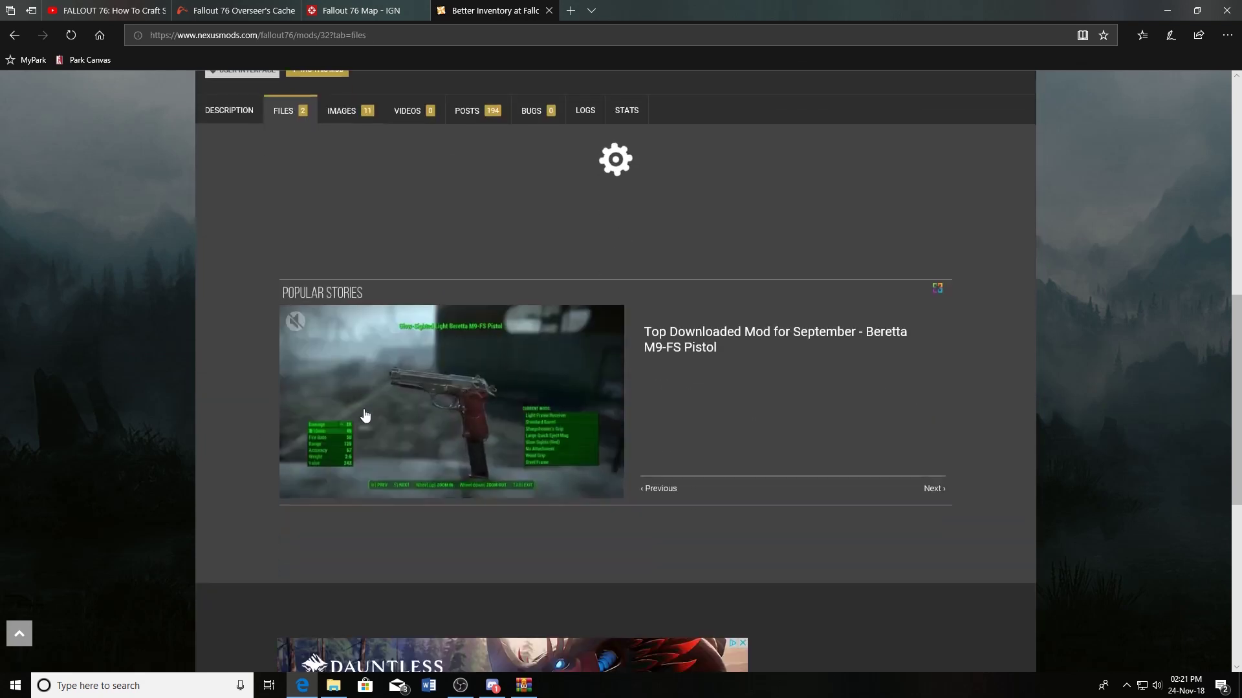
scroll(876, 320, "down", 3)
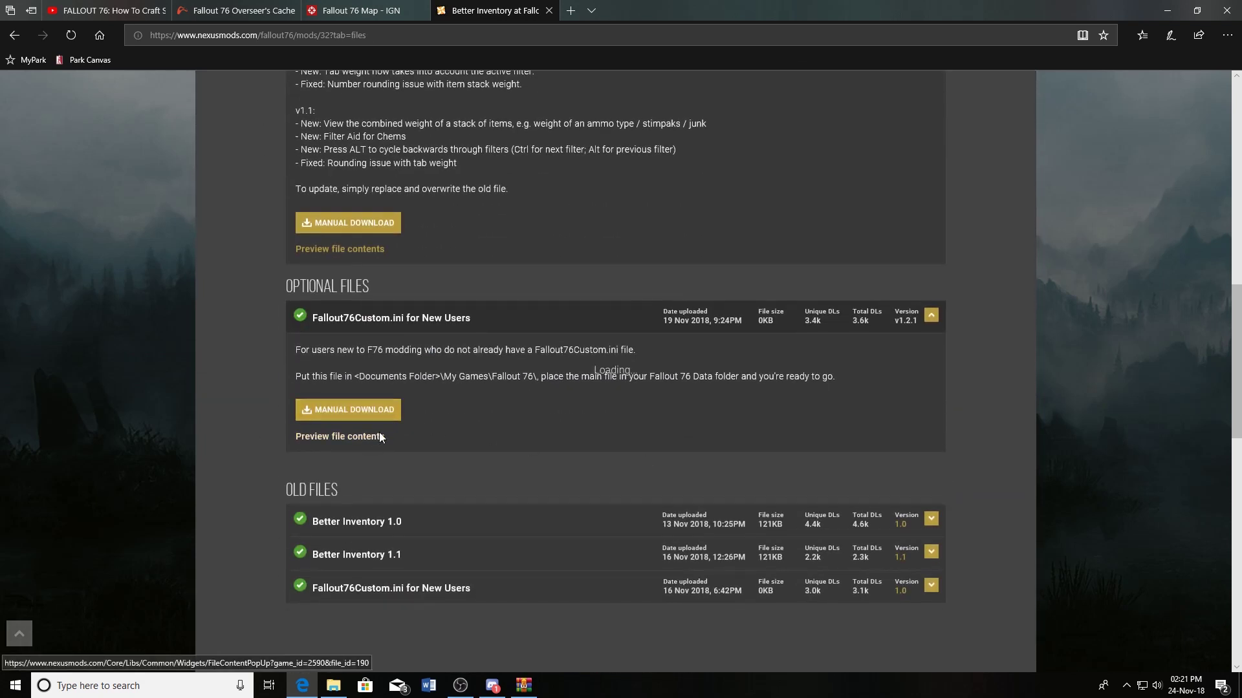
left_click(361, 436)
left_click(808, 338)
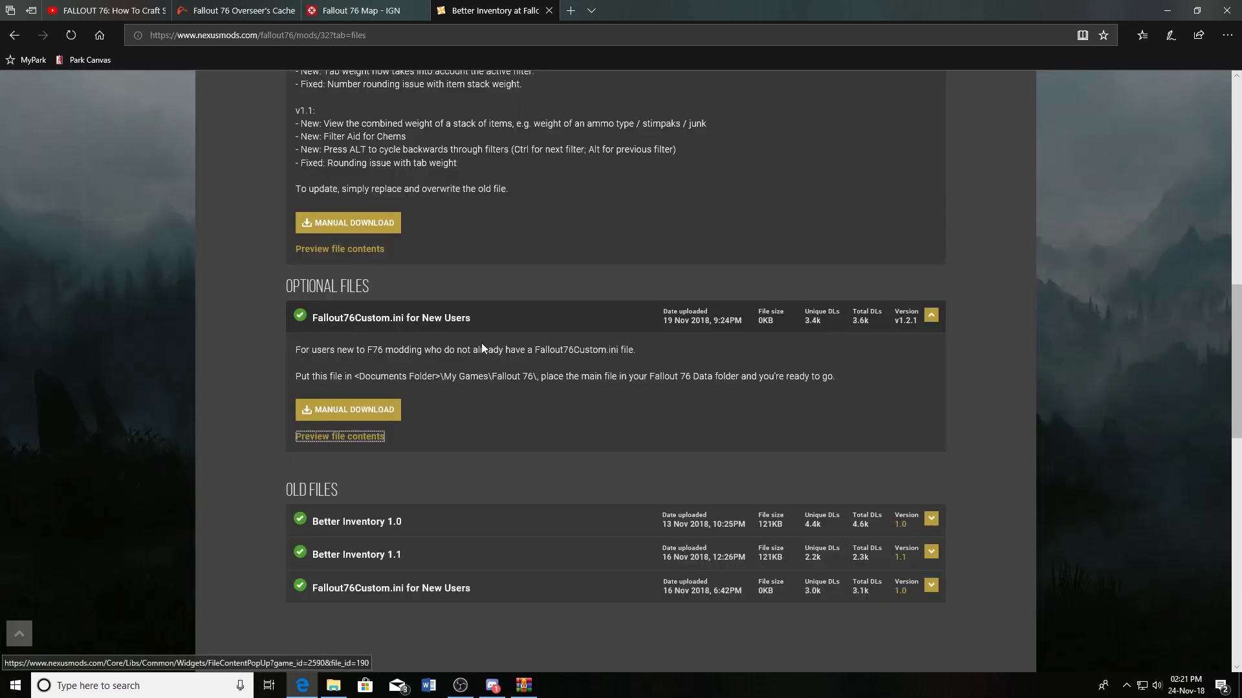
- Back on the Description, reveal the hidden Fallout76Custom.ini lines under Installation
scroll(481, 343, "up", 4)
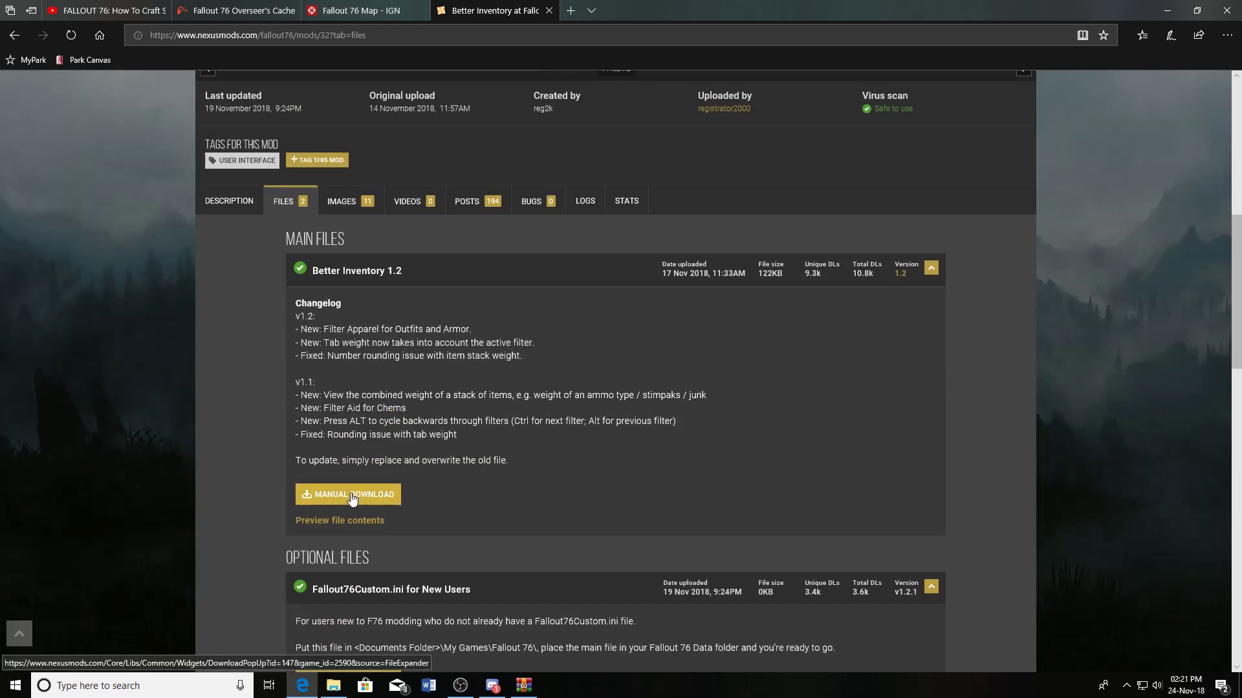
left_click(225, 205)
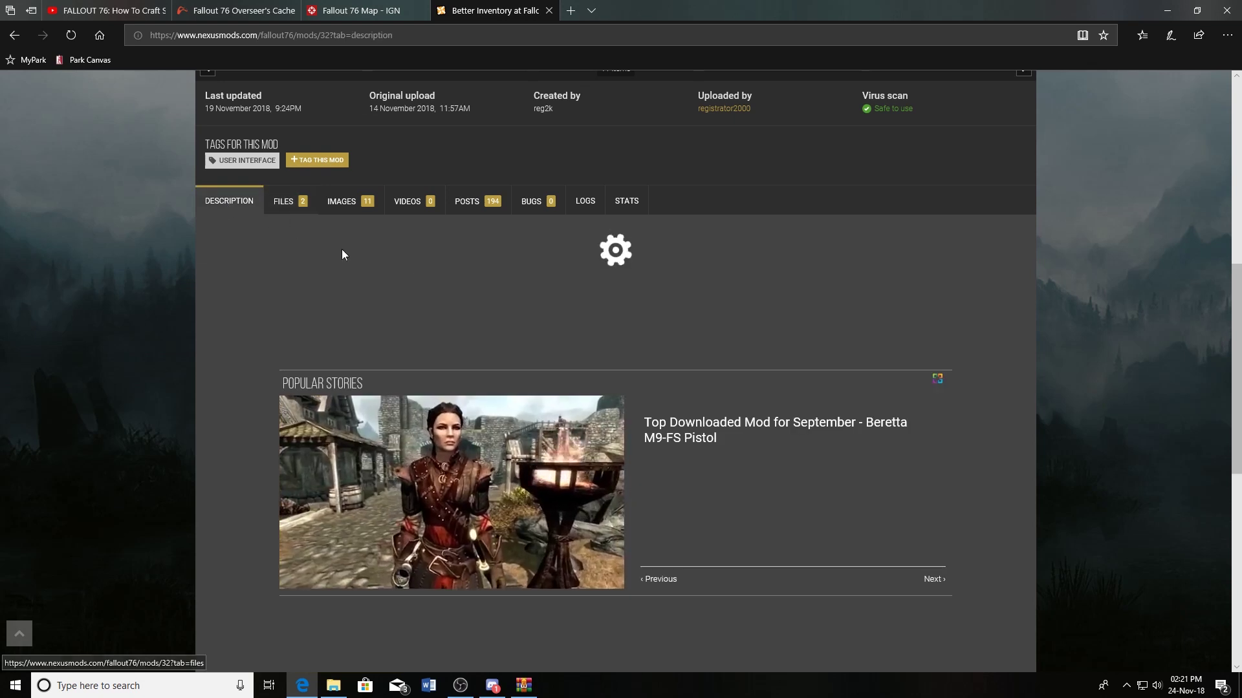
scroll(507, 383, "down", 4)
scroll(508, 383, "down", 7)
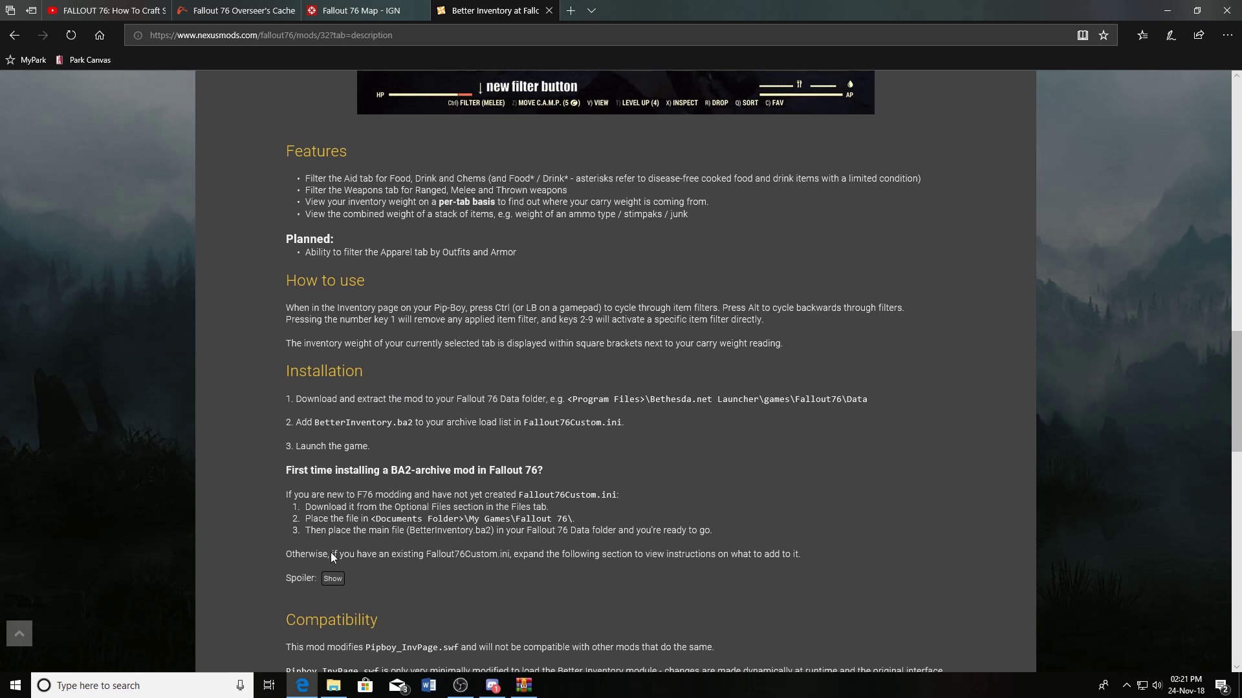
left_click(333, 578)
scroll(309, 498, "down", 2)
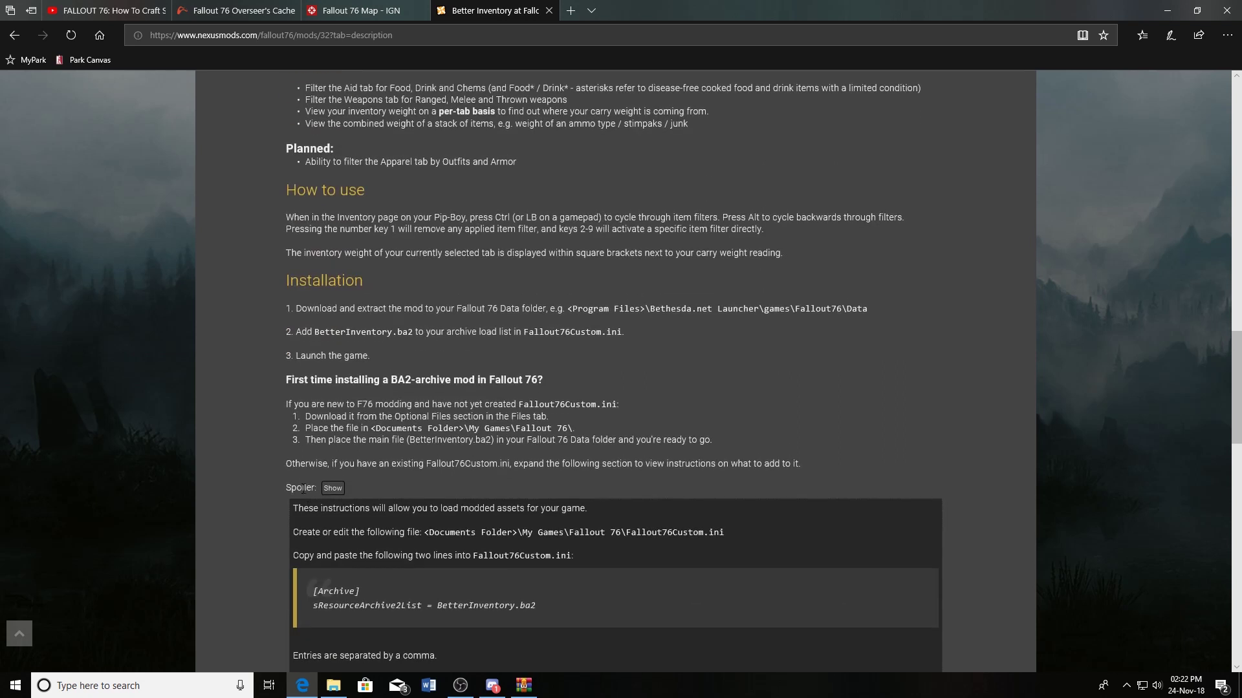
key("super+e")
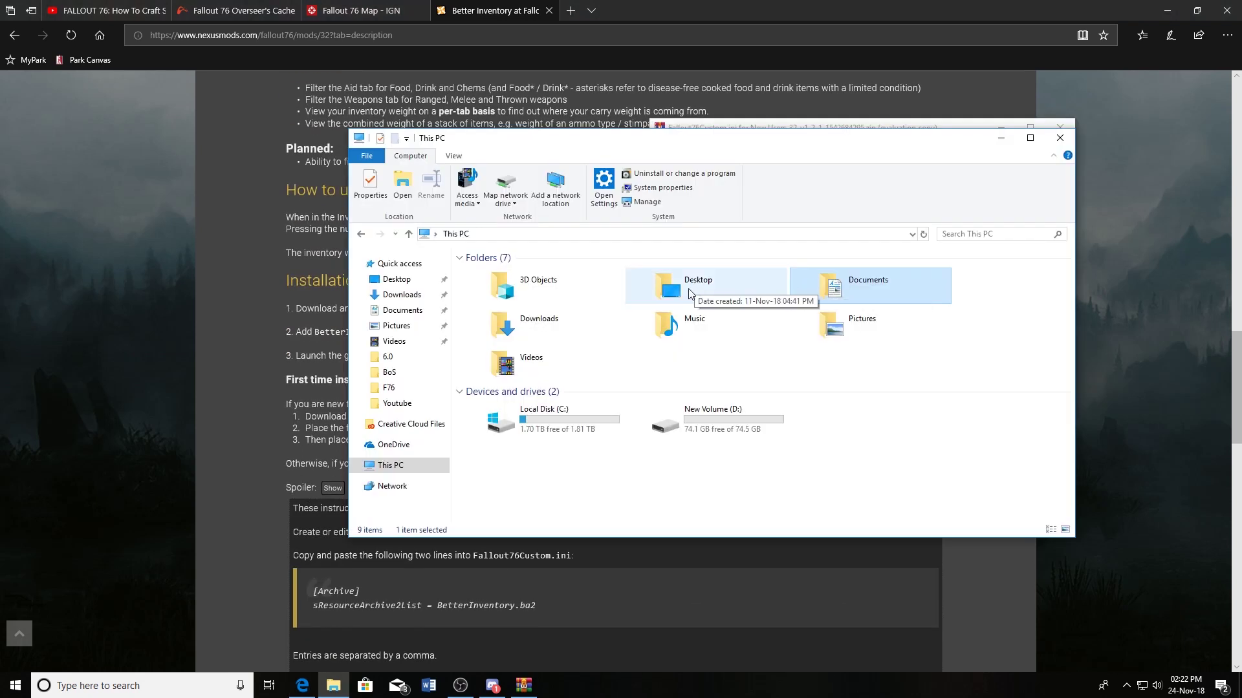
- Browse to Documents\My Games\Fallout 76 and compare it with the downloaded archive's file
left_click(393, 310)
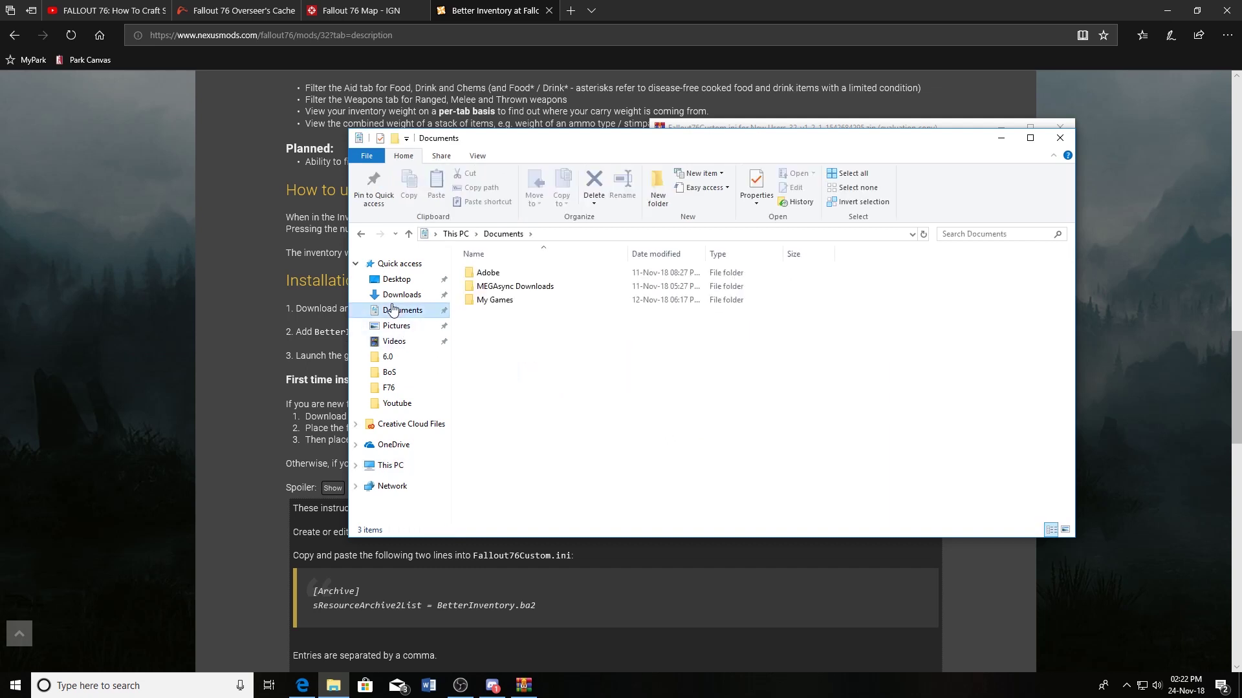
double_click(509, 309)
double_click(508, 274)
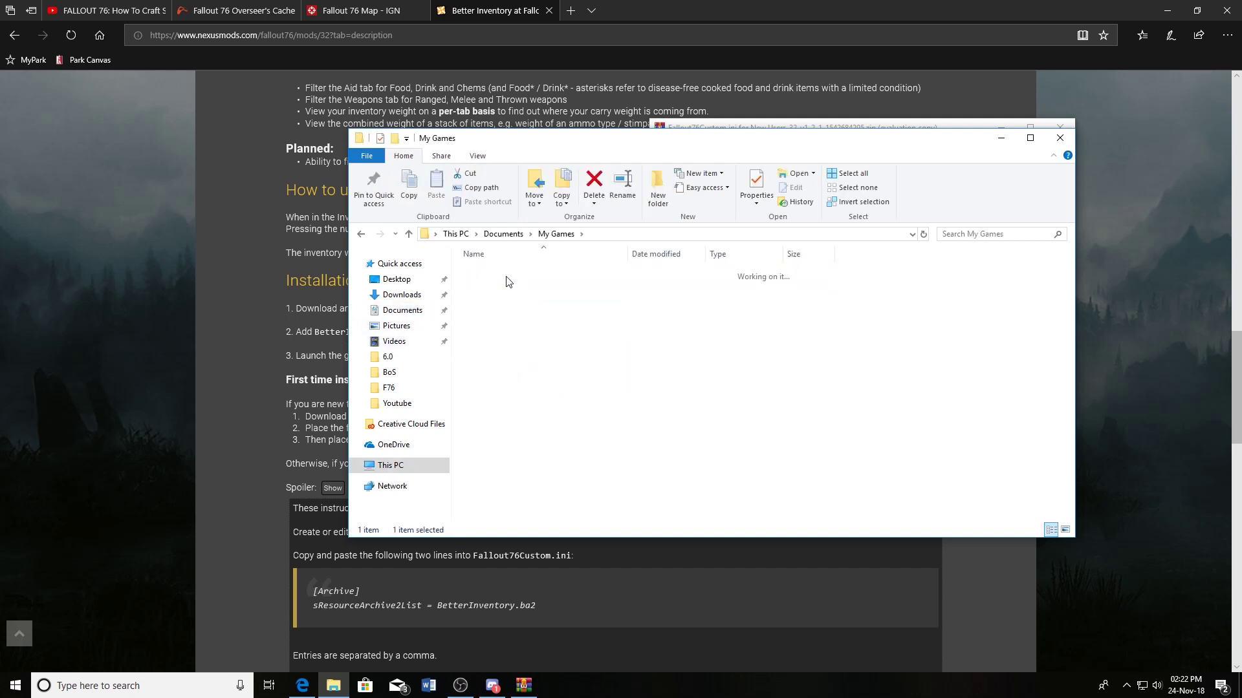
left_click(517, 682)
left_click(711, 255)
left_click(601, 423)
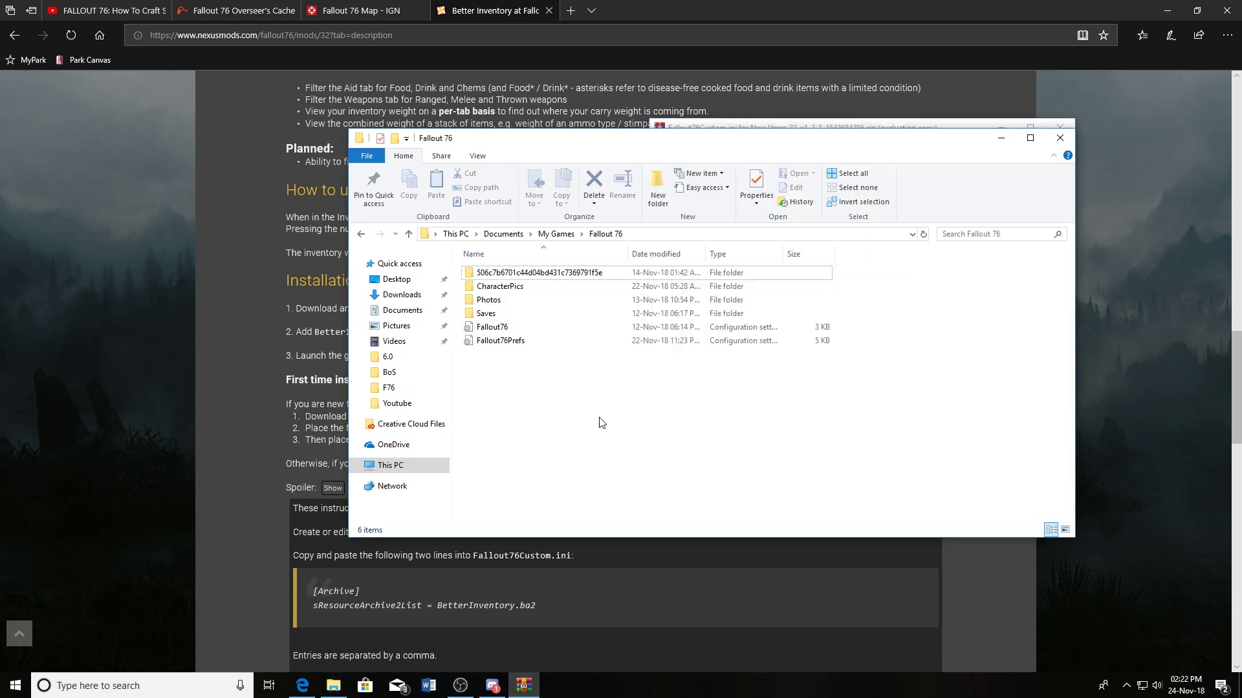
left_click(551, 388)
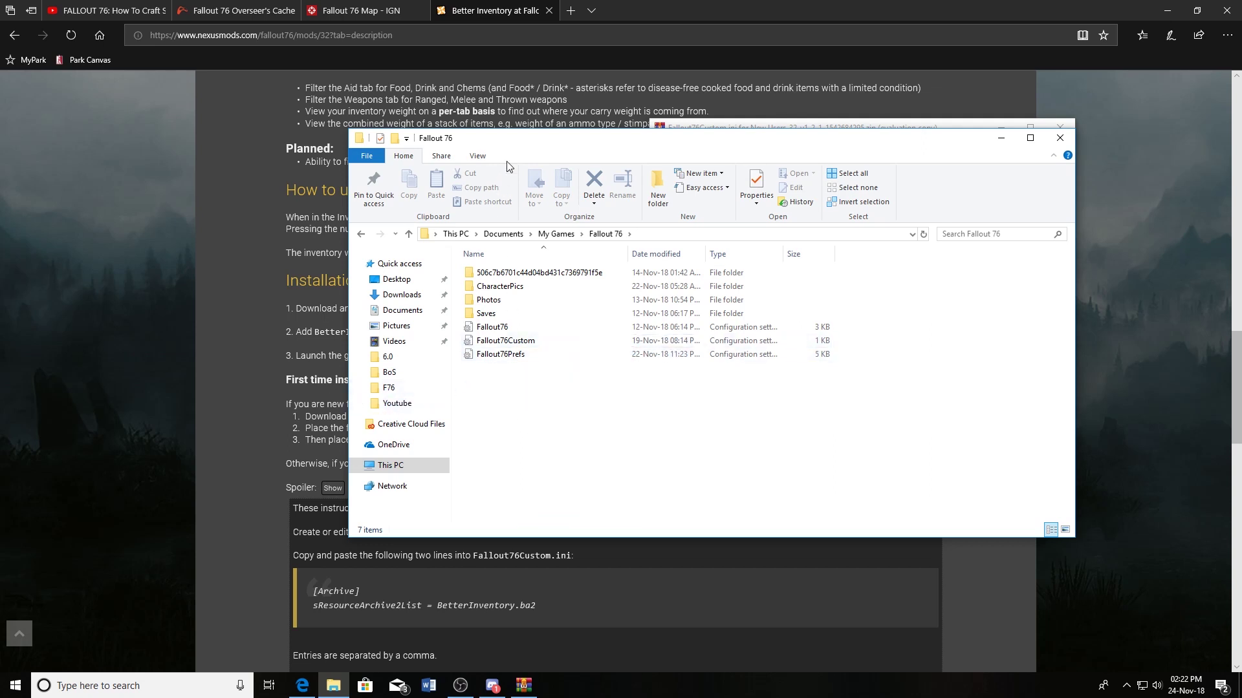
- Recheck the install instructions, then open Fallout76Custom in Notepad at its sResourceArchive2List line
left_click(246, 360)
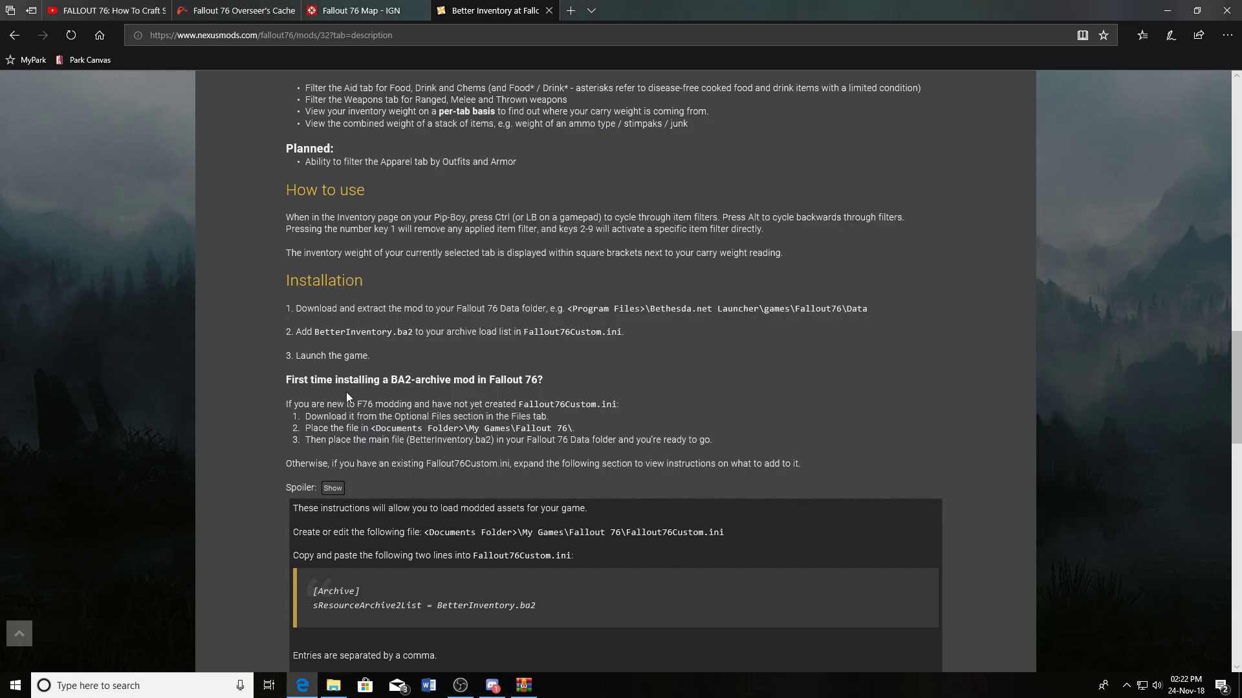
scroll(364, 529, "down", 2)
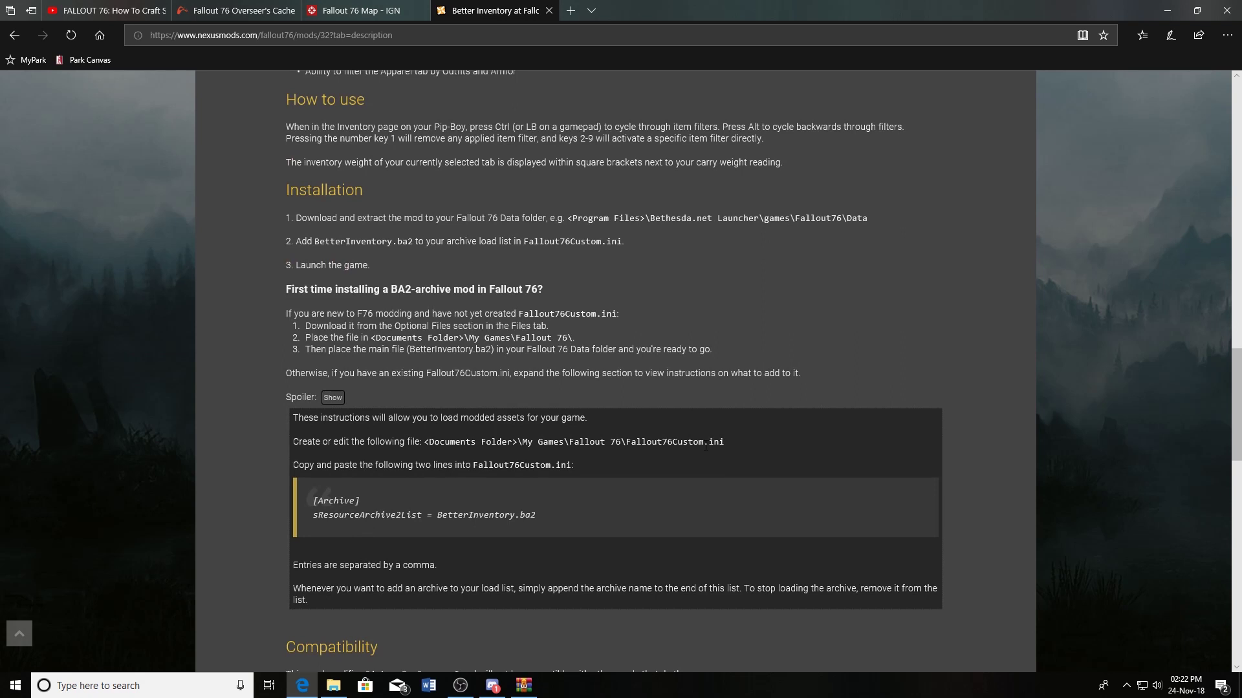
left_click(333, 685)
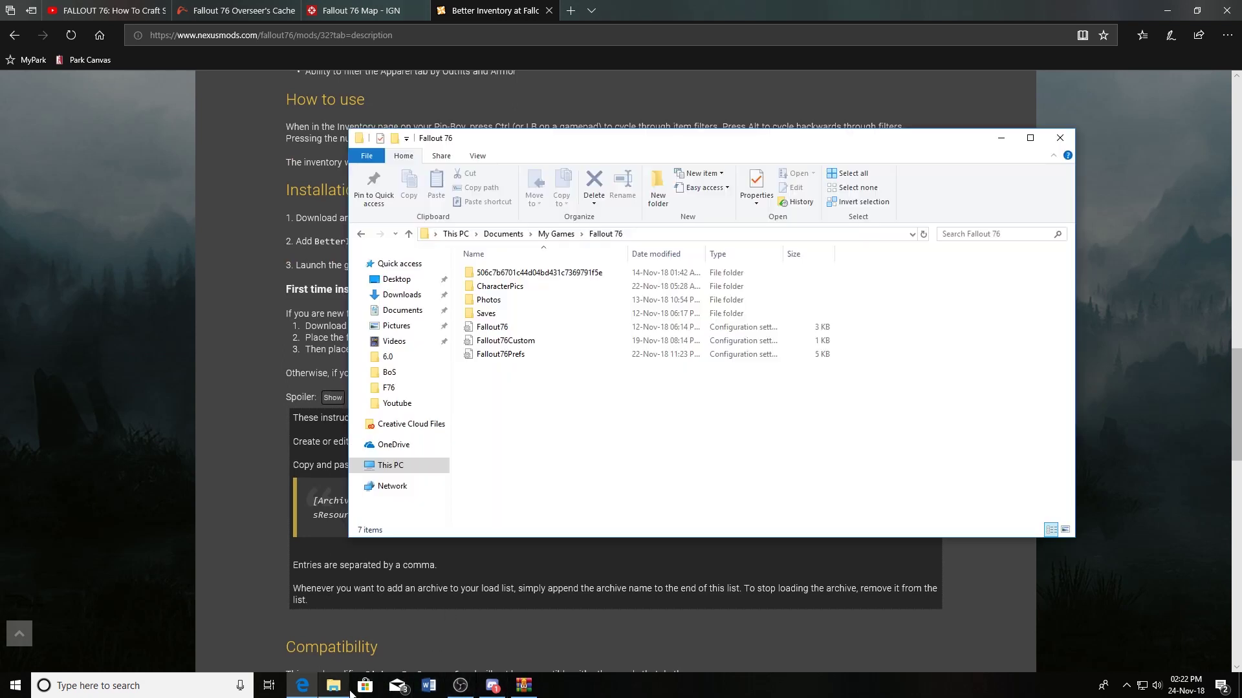
left_click(525, 344)
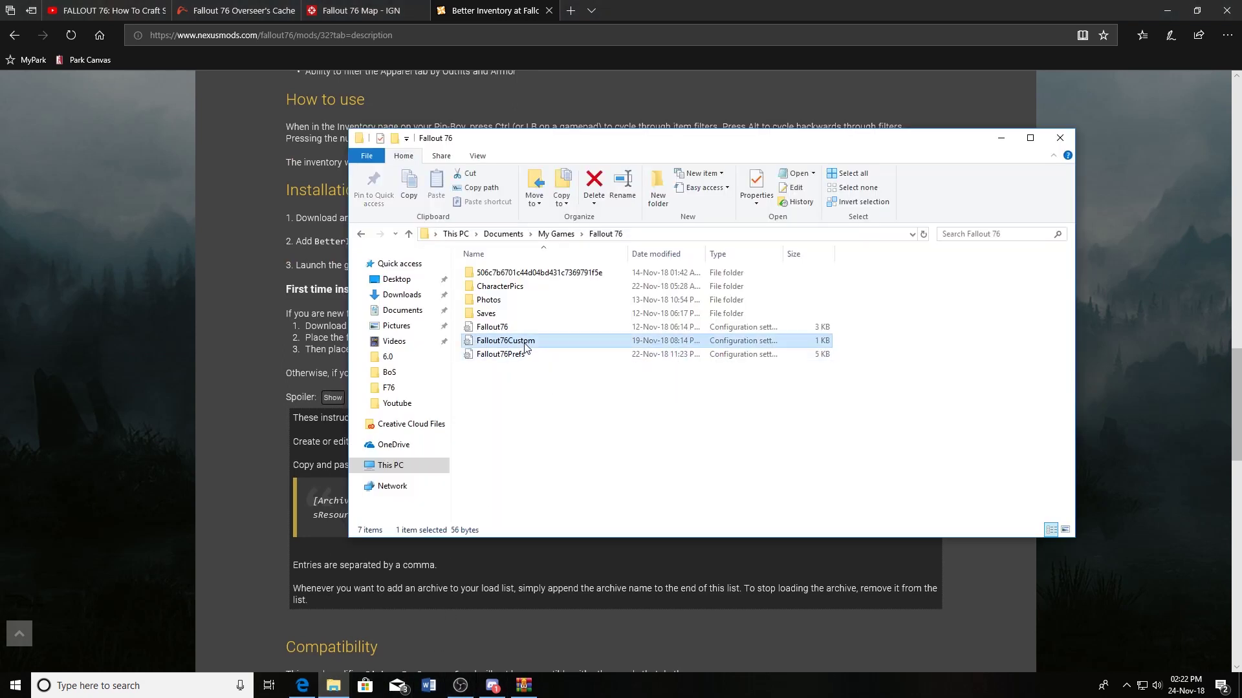
double_click(526, 345)
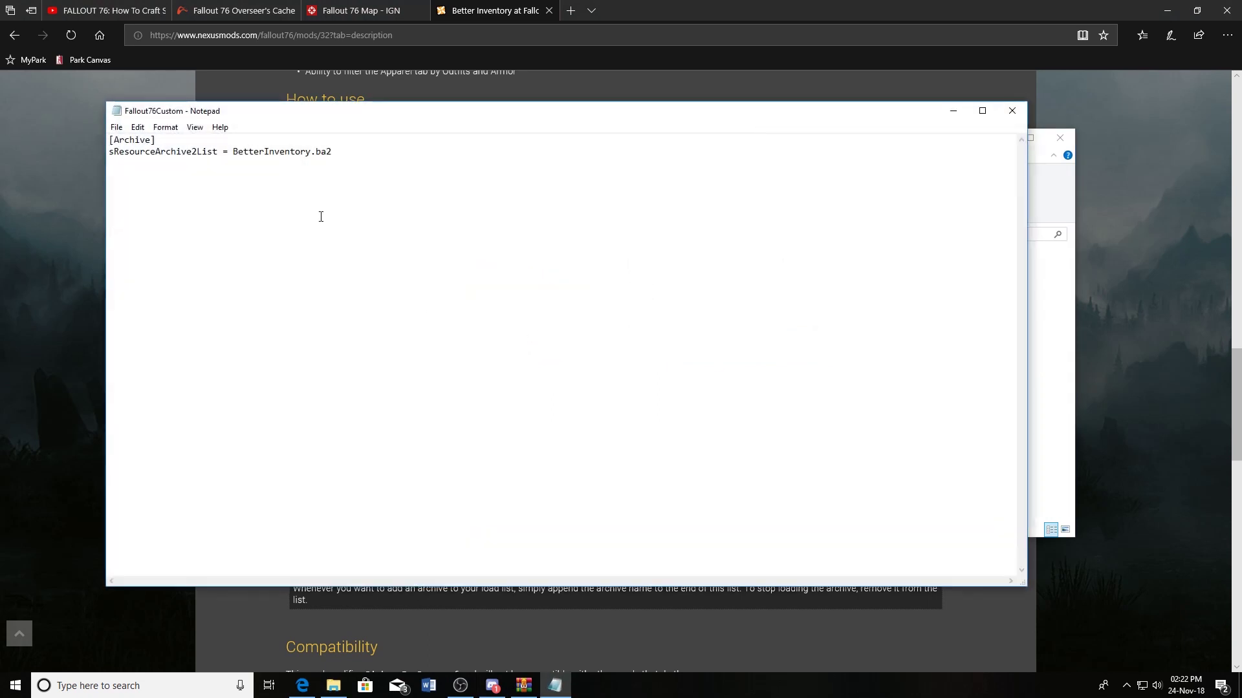
left_click_drag(337, 156, 108, 153)
left_click(152, 174)
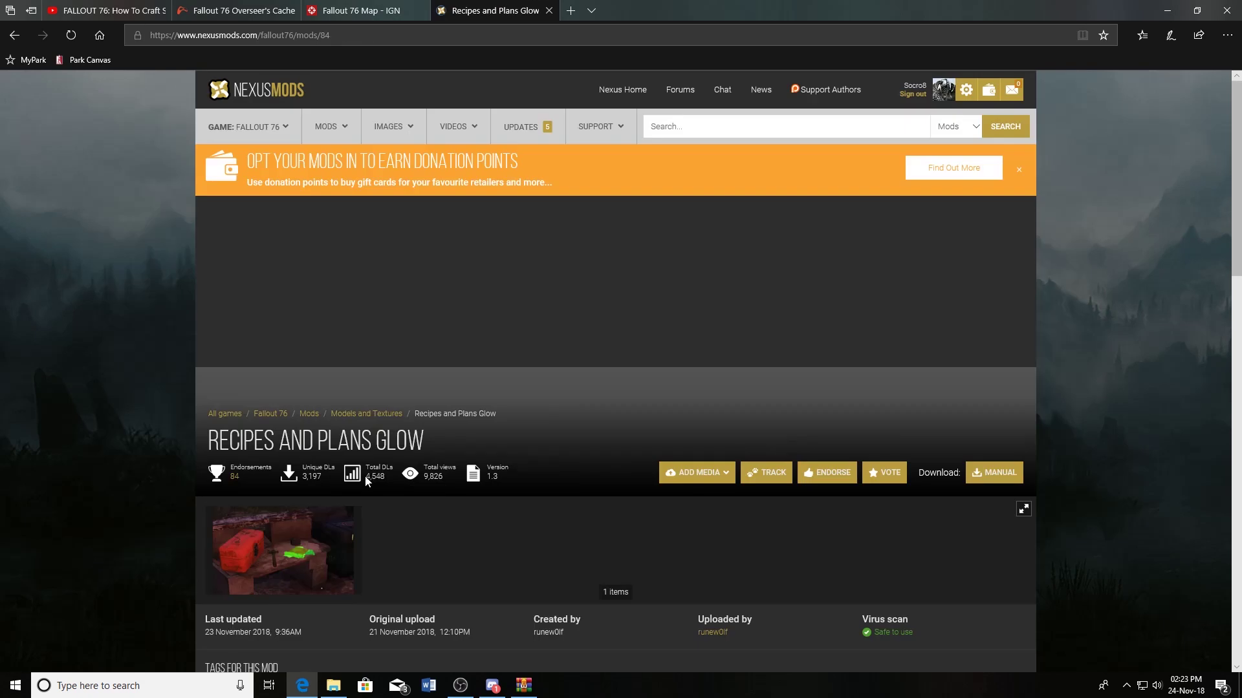
- Scroll through the Recipes and Plans Glow Installation section for Glow.ba2 instructions and back up
scroll(364, 476, "down", 4)
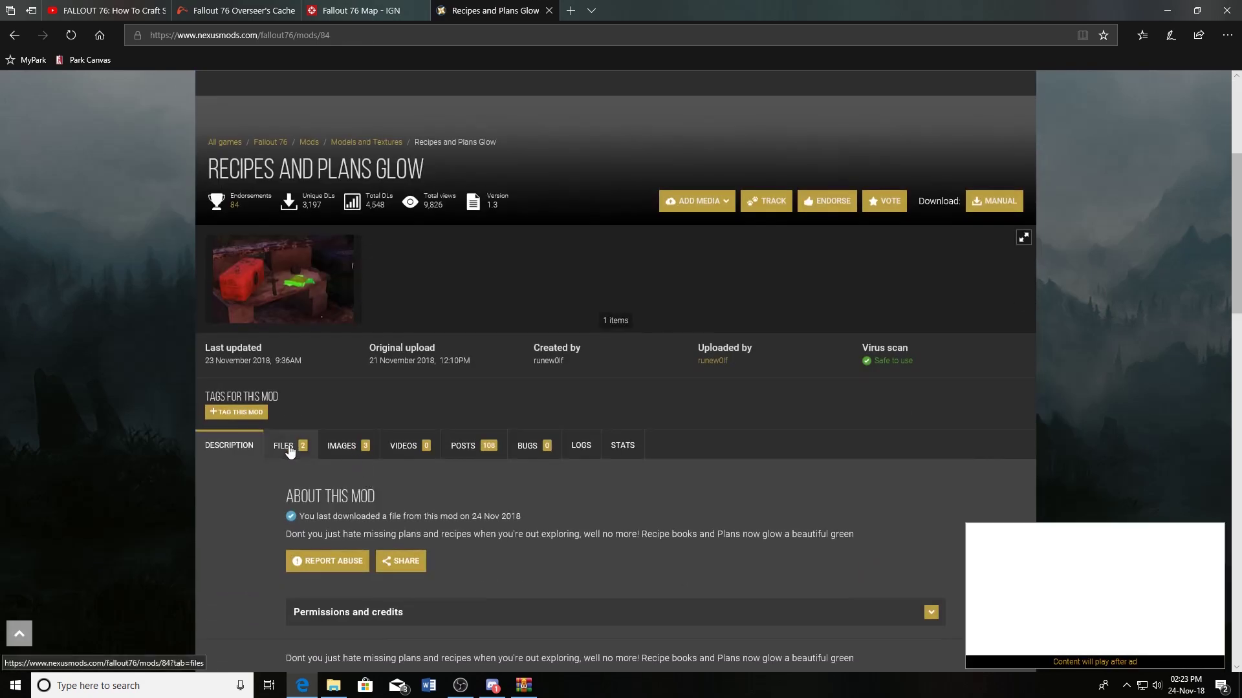
scroll(288, 445, "down", 3)
scroll(289, 445, "down", 5)
scroll(290, 446, "up", 3)
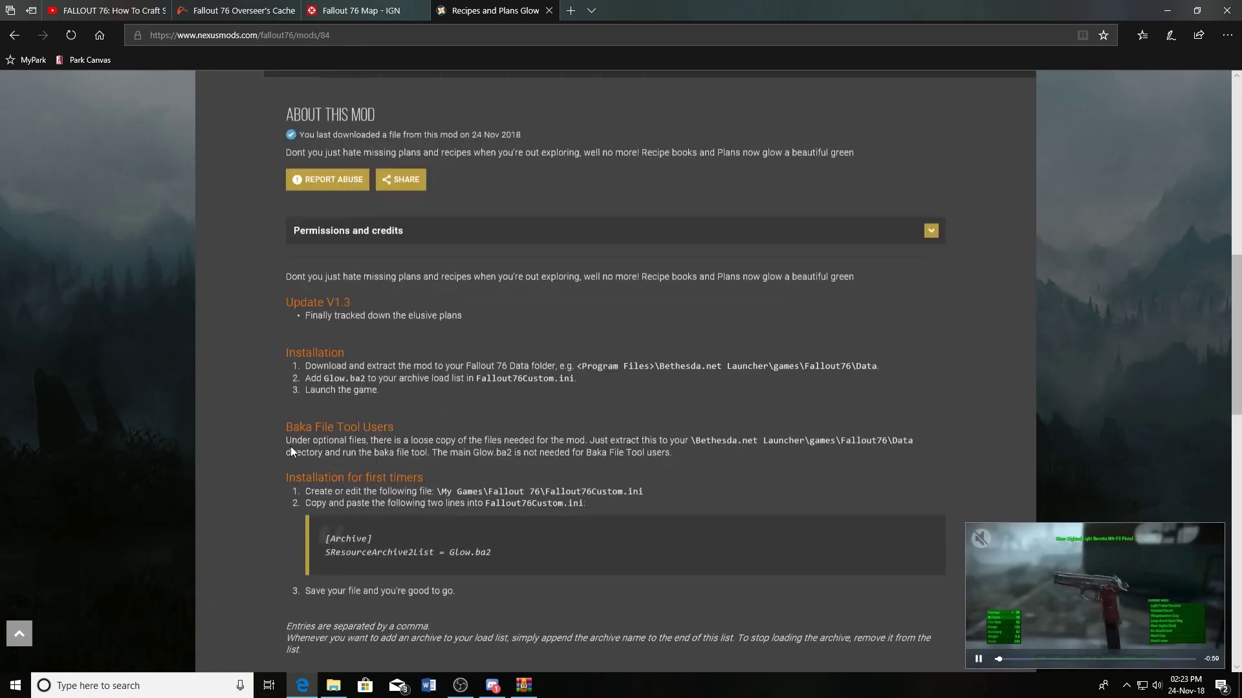
scroll(292, 446, "up", 4)
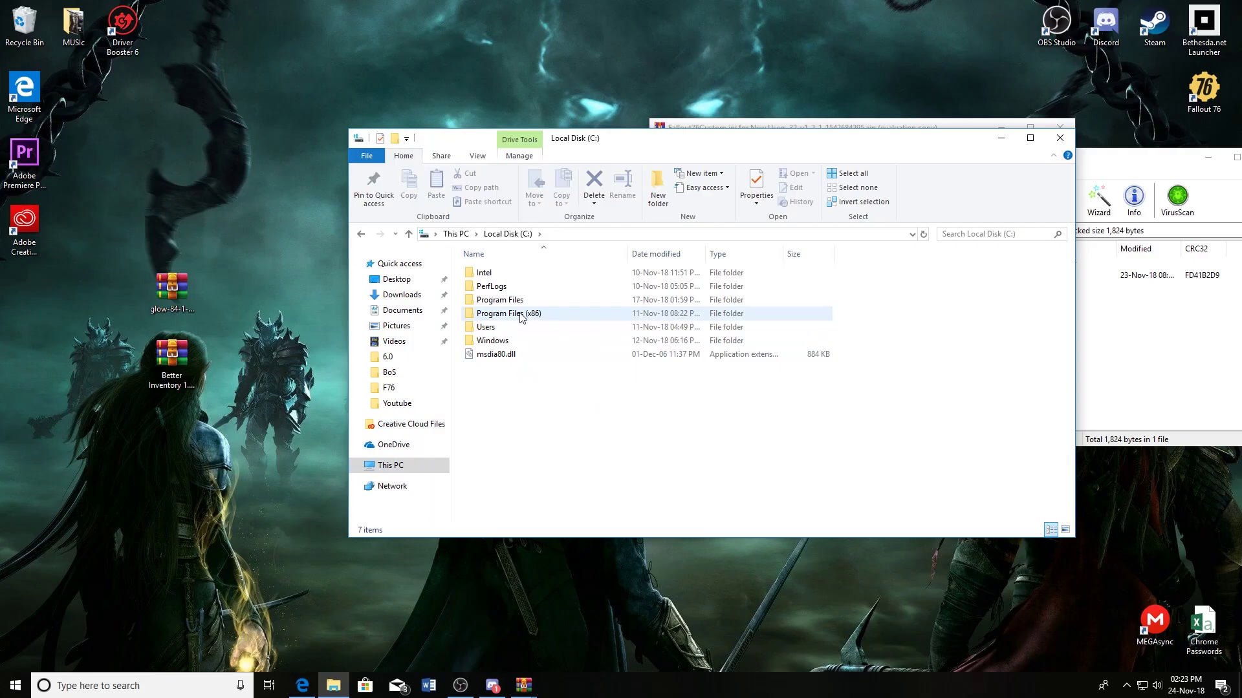
- Browse to C:\Program Files (x86)\Bethesda.net Launcher\games\Fallout76\Data
double_click(520, 315)
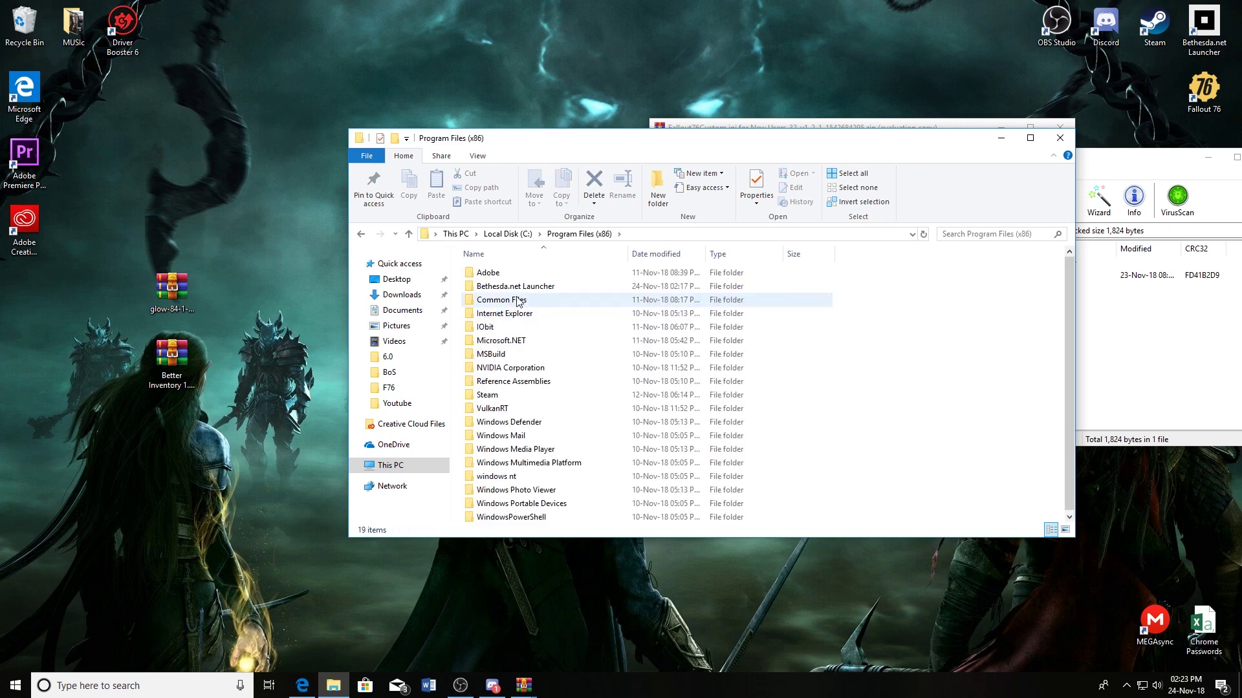
left_click(521, 288)
double_click(521, 292)
double_click(517, 289)
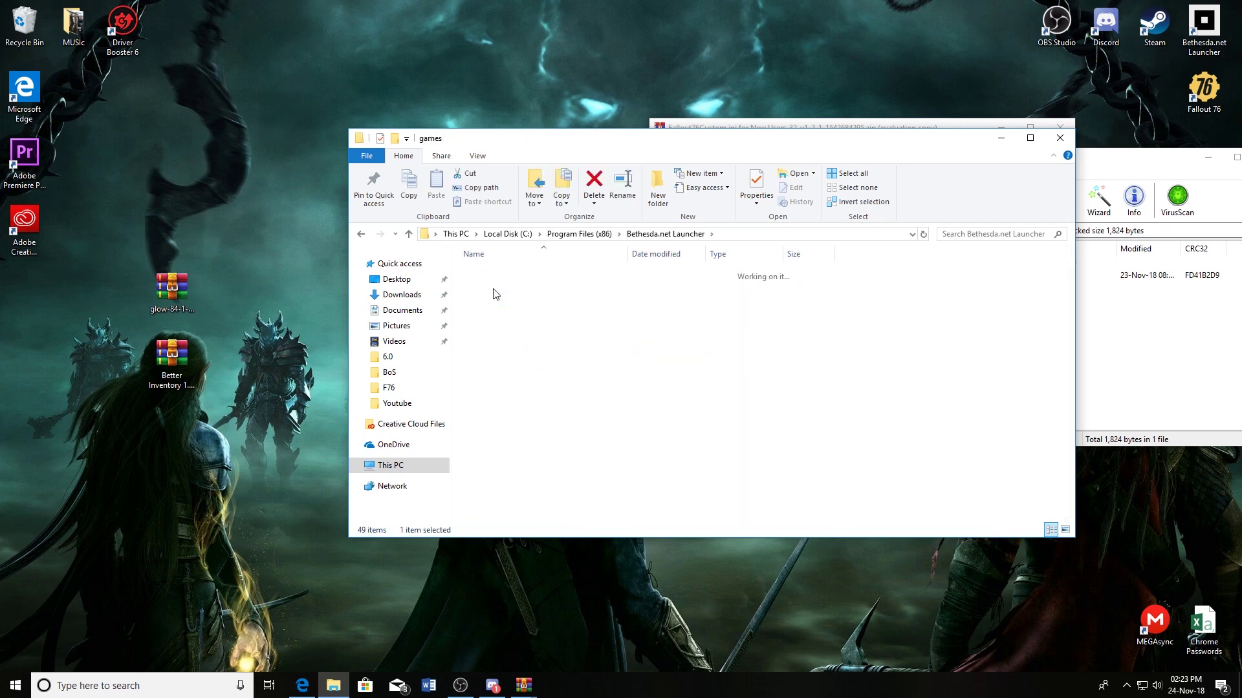
double_click(503, 275)
double_click(500, 286)
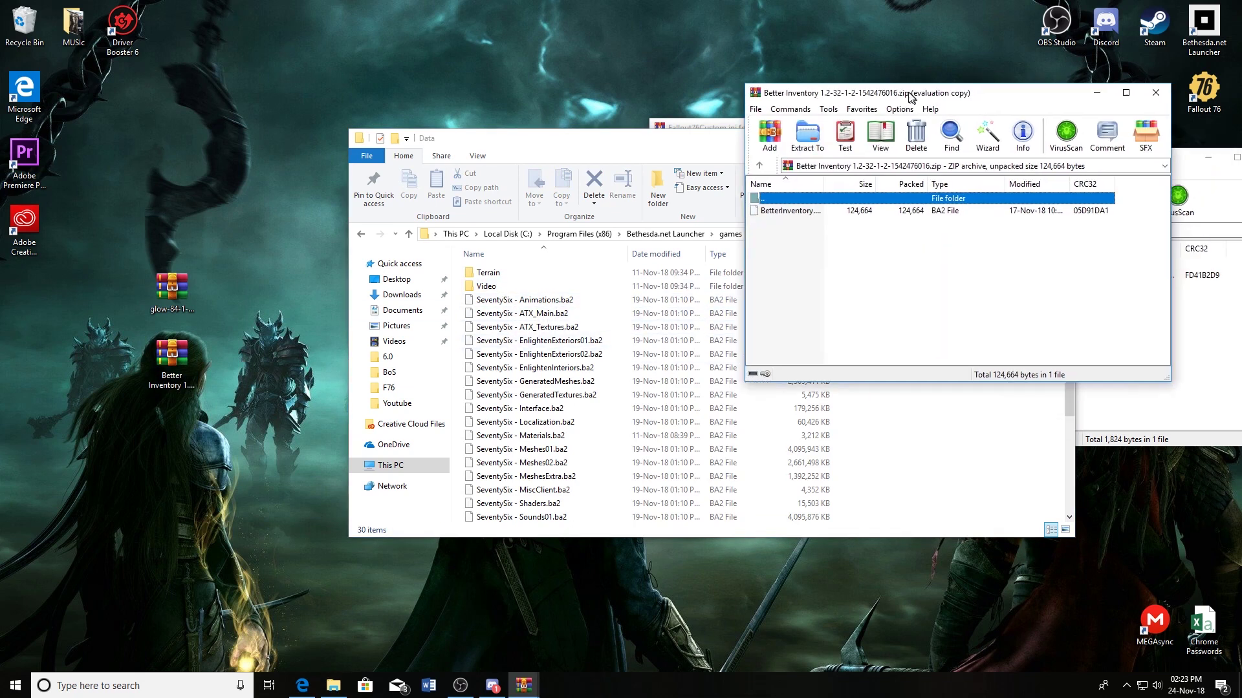
- Copy BetterInventory.ba2 from its WinRAR archive into Data, then close that archive
left_click(836, 222)
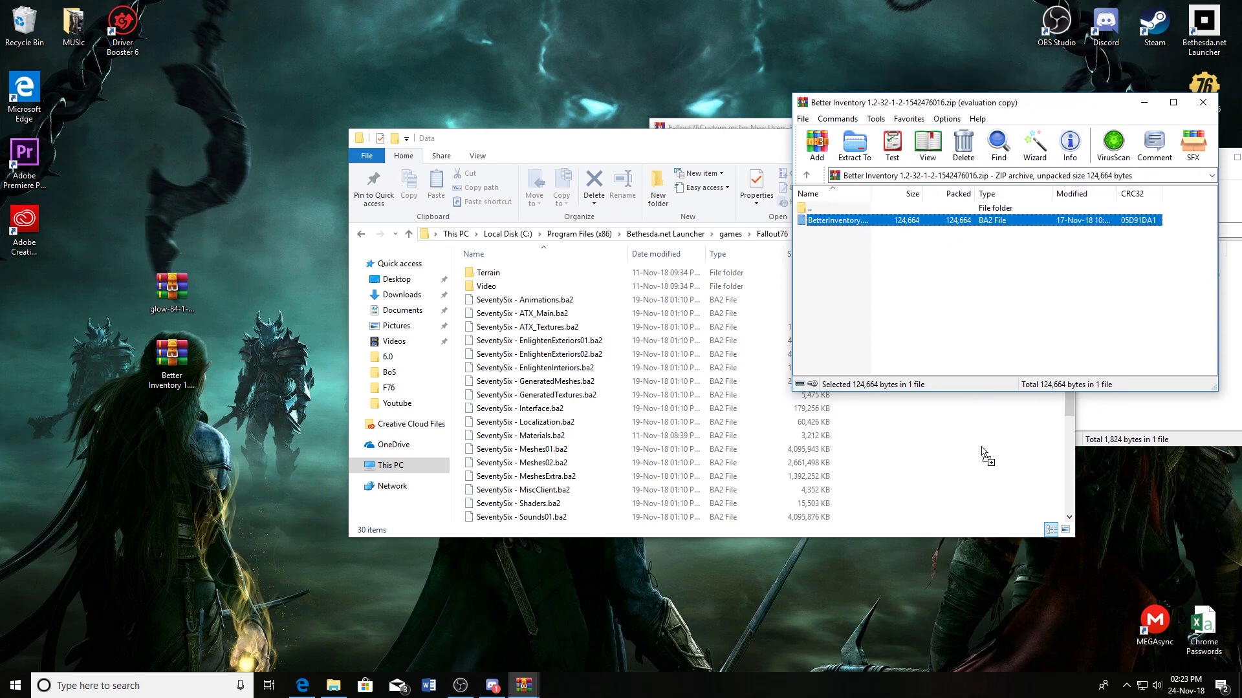
left_click_drag(982, 453, 984, 451)
left_click(1155, 330)
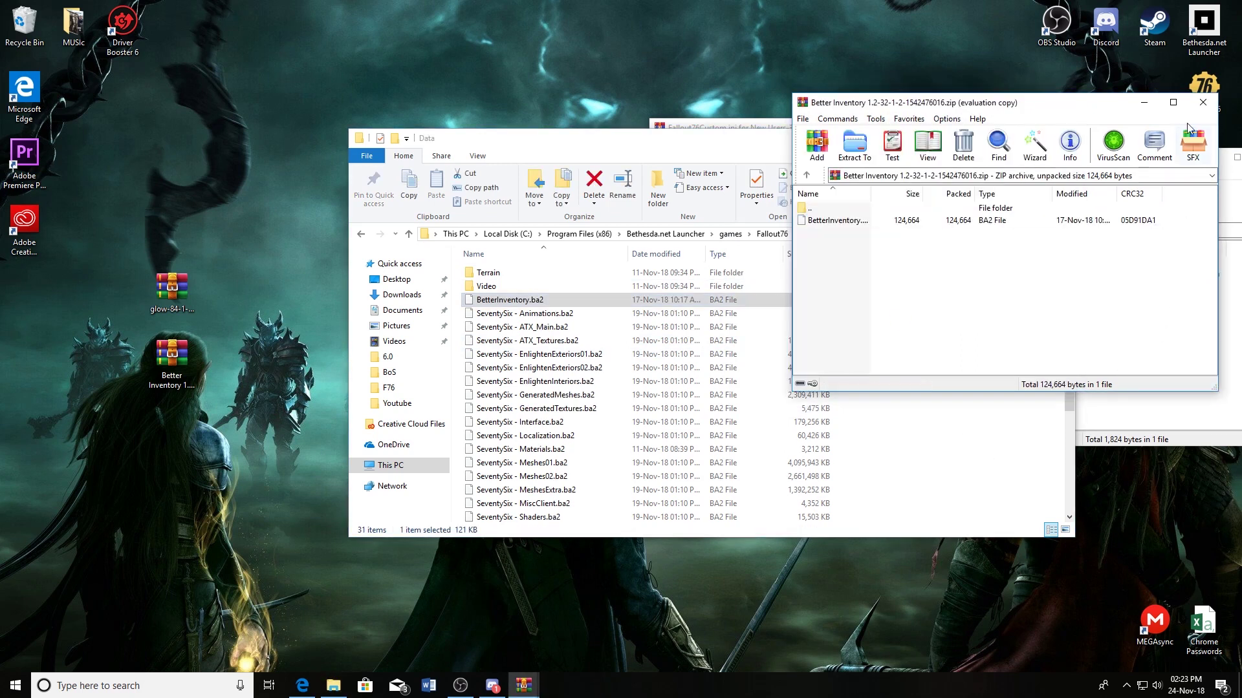
left_click(1202, 102)
- Copy Glow.ba2 from the glow archive into the Fallout76 Data folder
left_click(981, 335)
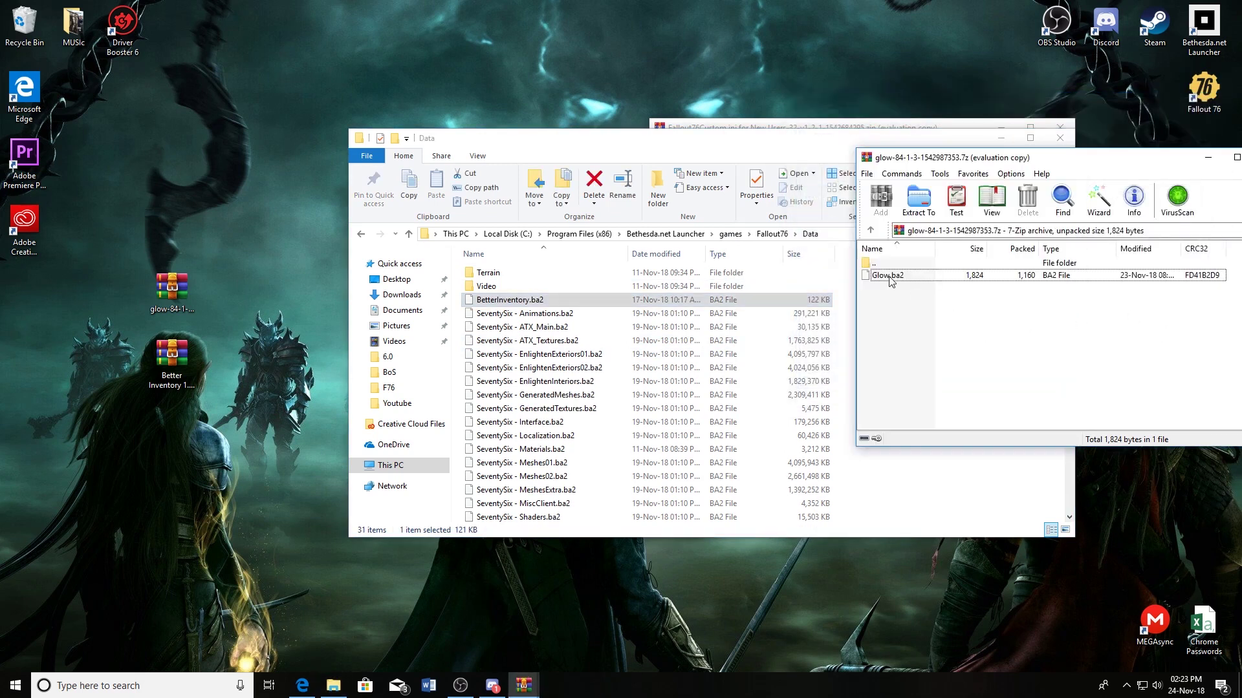
left_click_drag(890, 279, 999, 497)
left_click(965, 381)
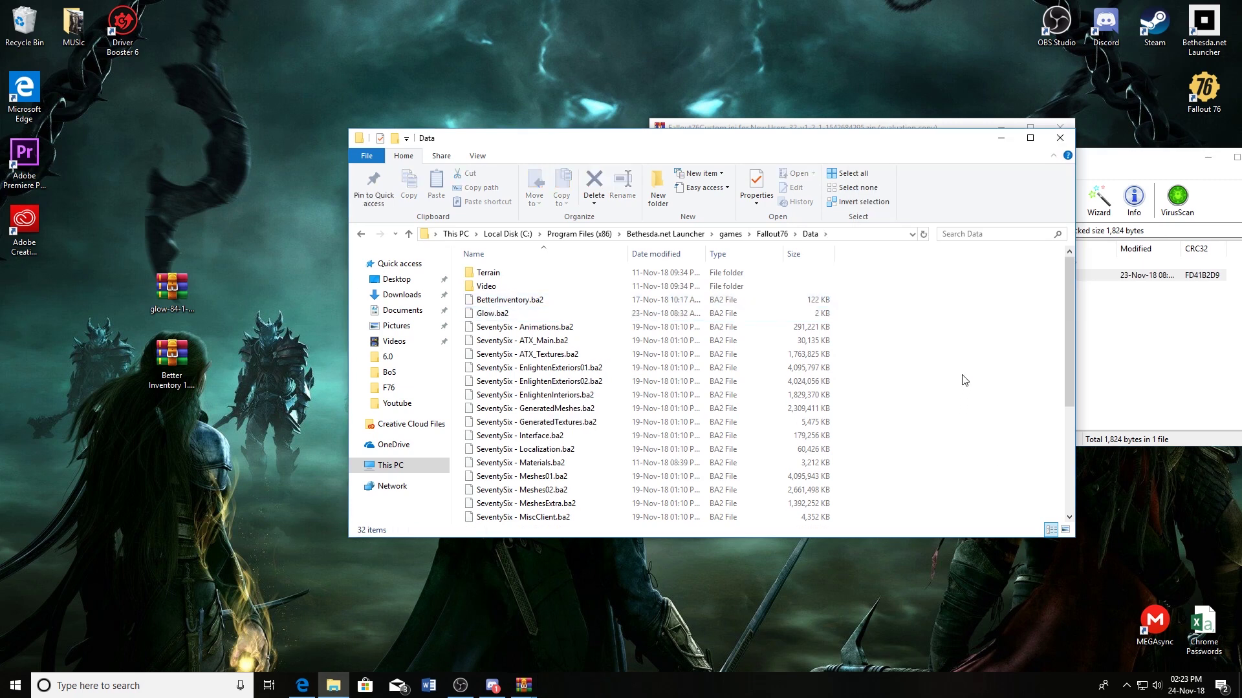
- Close the Glow, Fallout76Custom and remaining WinRAR windows, then select the two desktop downloads
left_click(1119, 312)
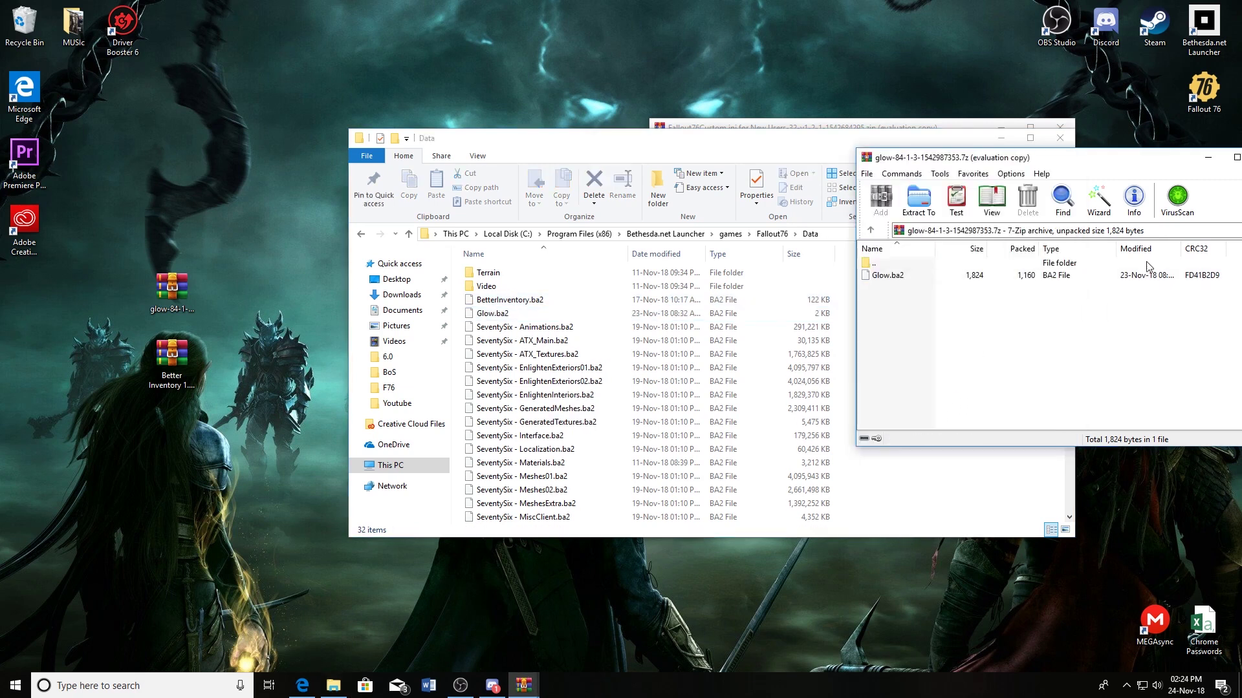
left_click_drag(1142, 158, 983, 172)
left_click(1108, 171)
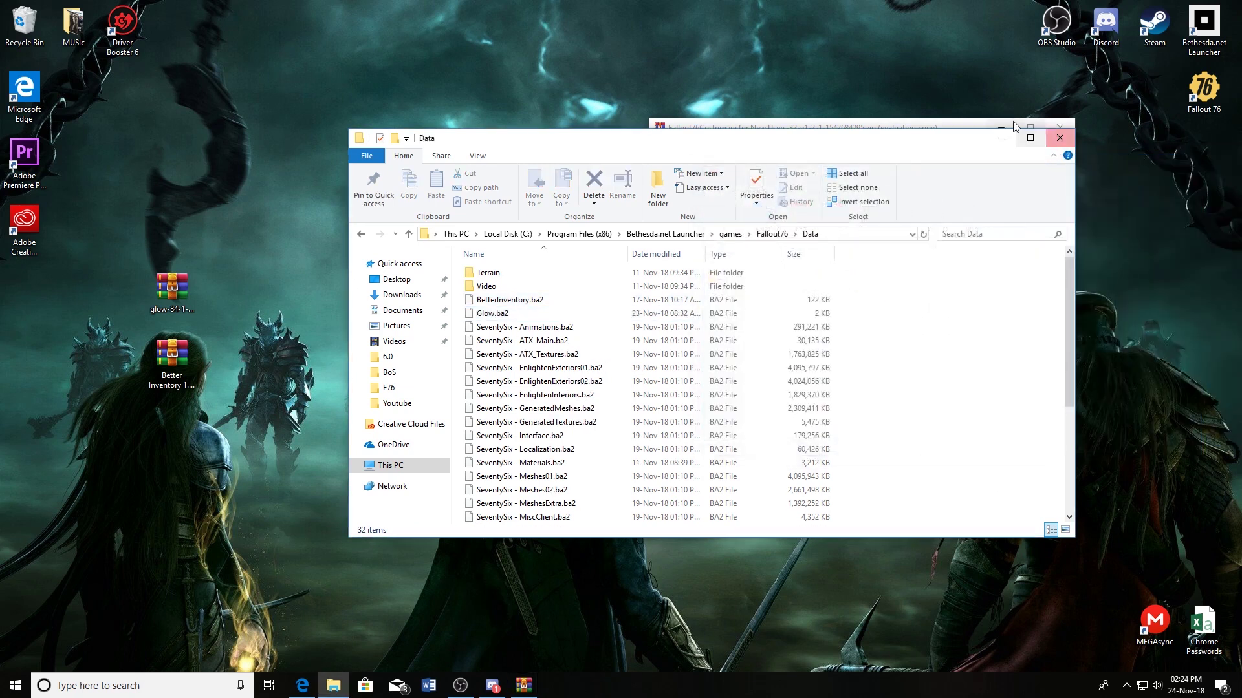
left_click(984, 127)
left_click(1060, 127)
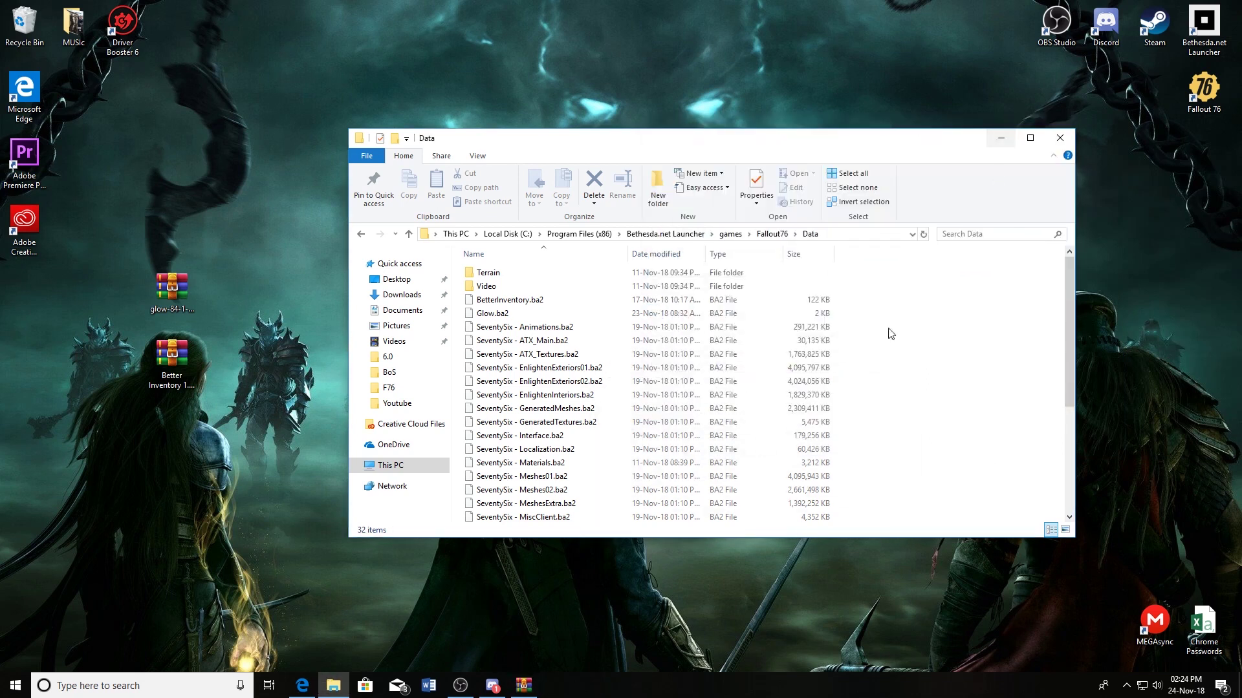
right_click(523, 684)
left_click(531, 663)
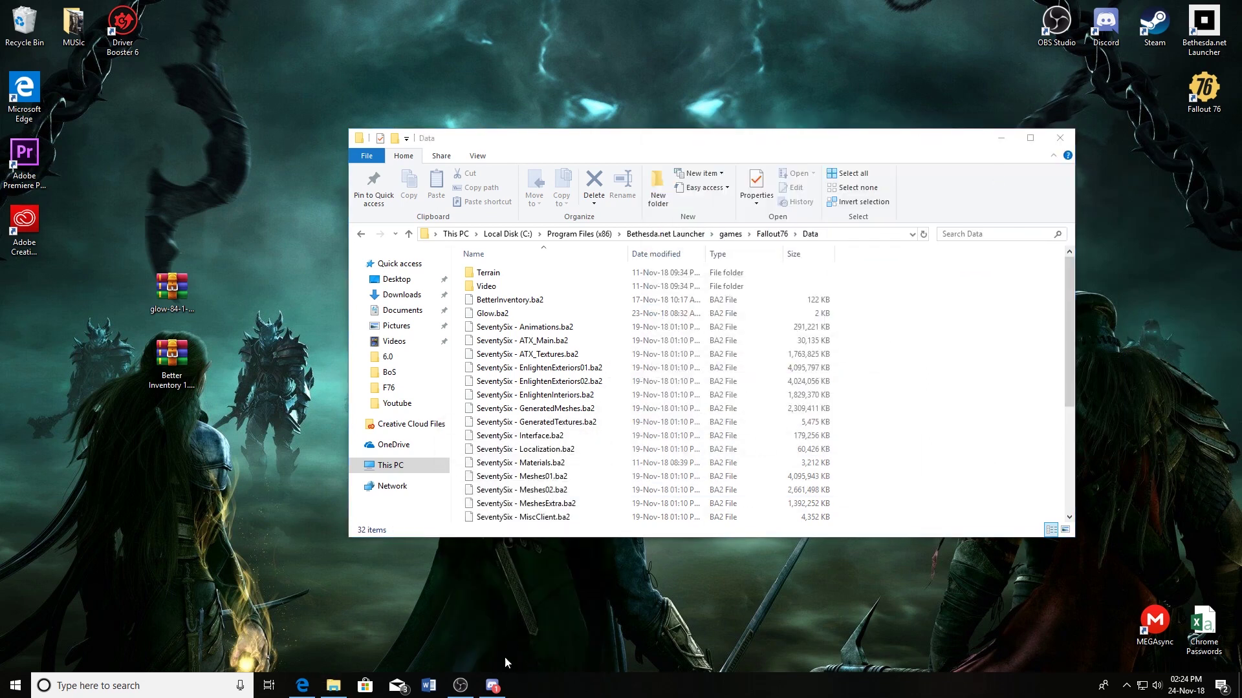
left_click_drag(153, 240, 20, 398)
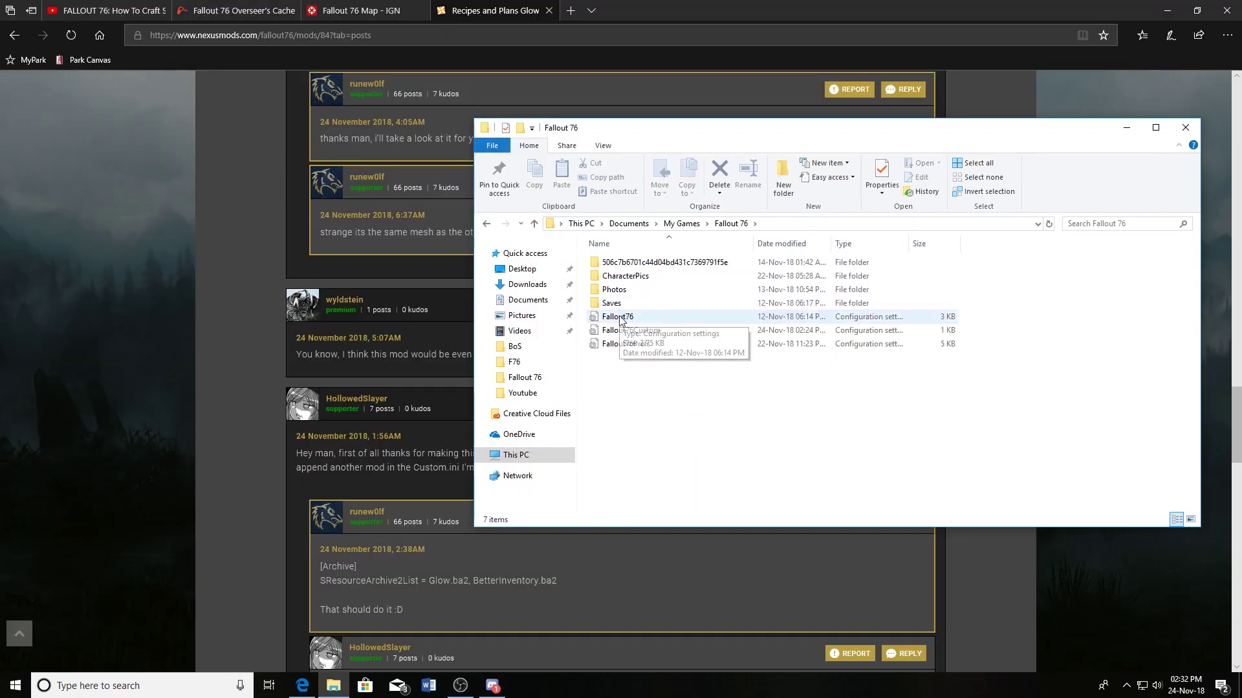
- Move Glow.ba2 so the line reads 'sResourceArchive2List = Glow.ba2, BetterInventory.ba2'
double_click(624, 330)
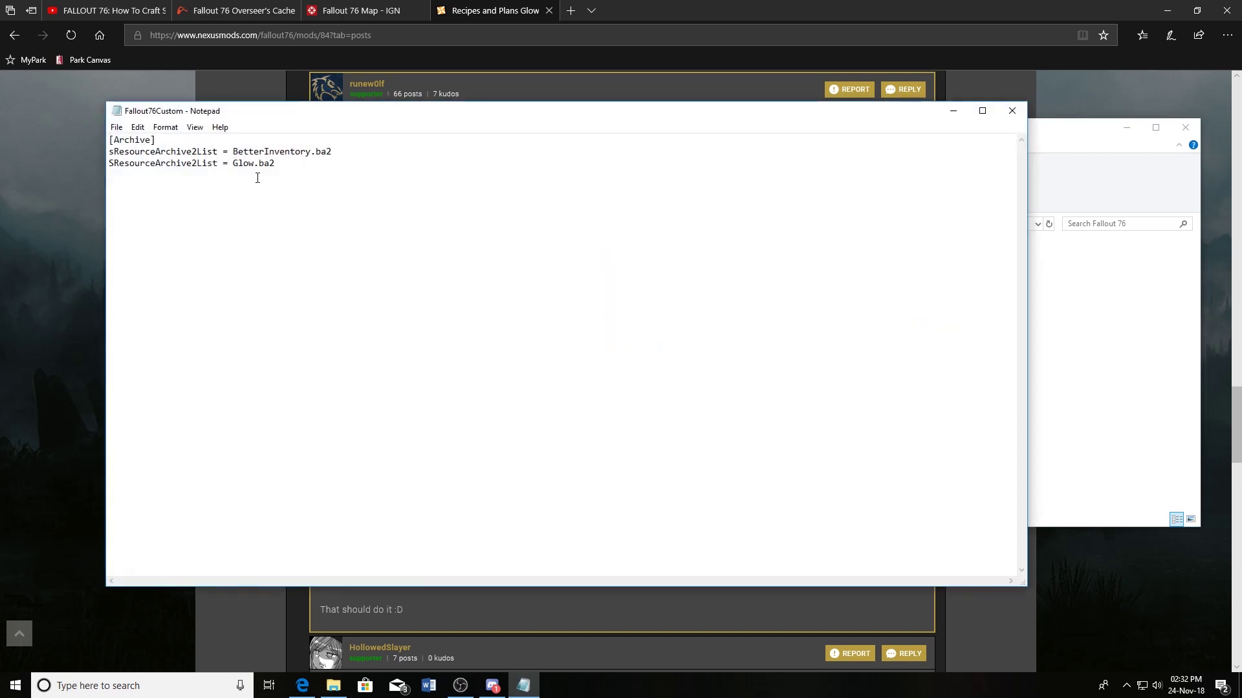
left_click_drag(292, 172, 80, 166)
left_click(213, 183)
left_click_drag(265, 165, 229, 167)
key("ctrl+c")
key("BackSpace")
key("ctrl+v")
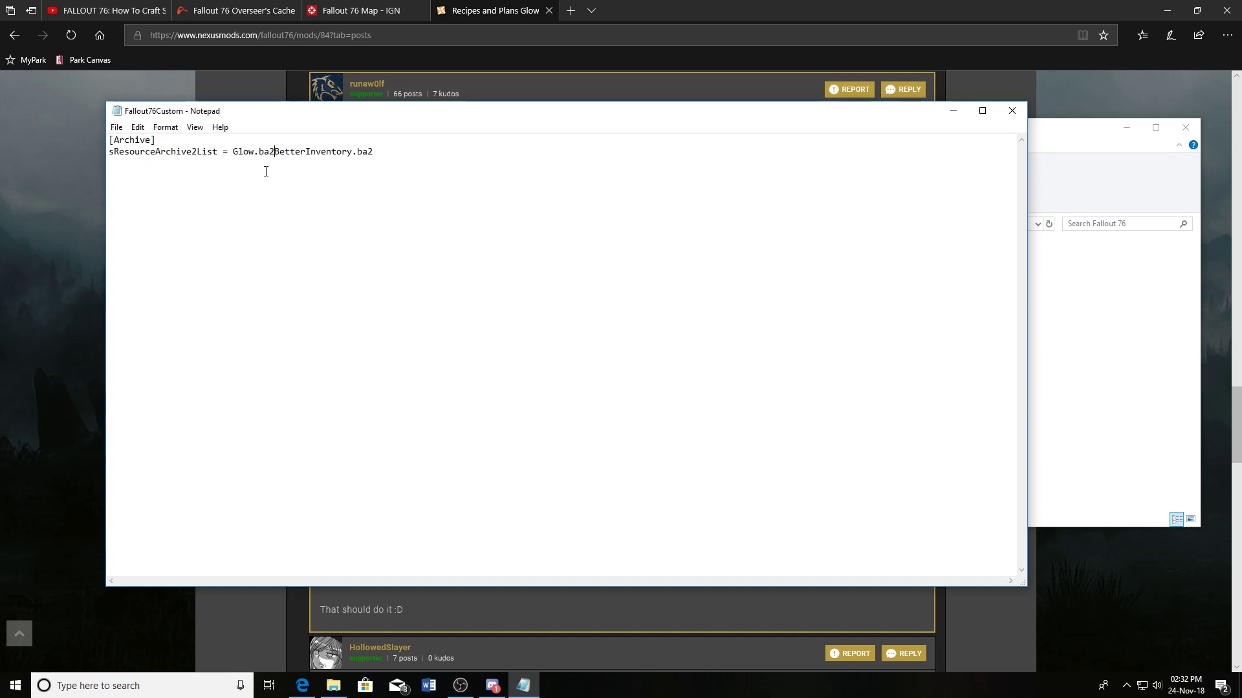
type(",")
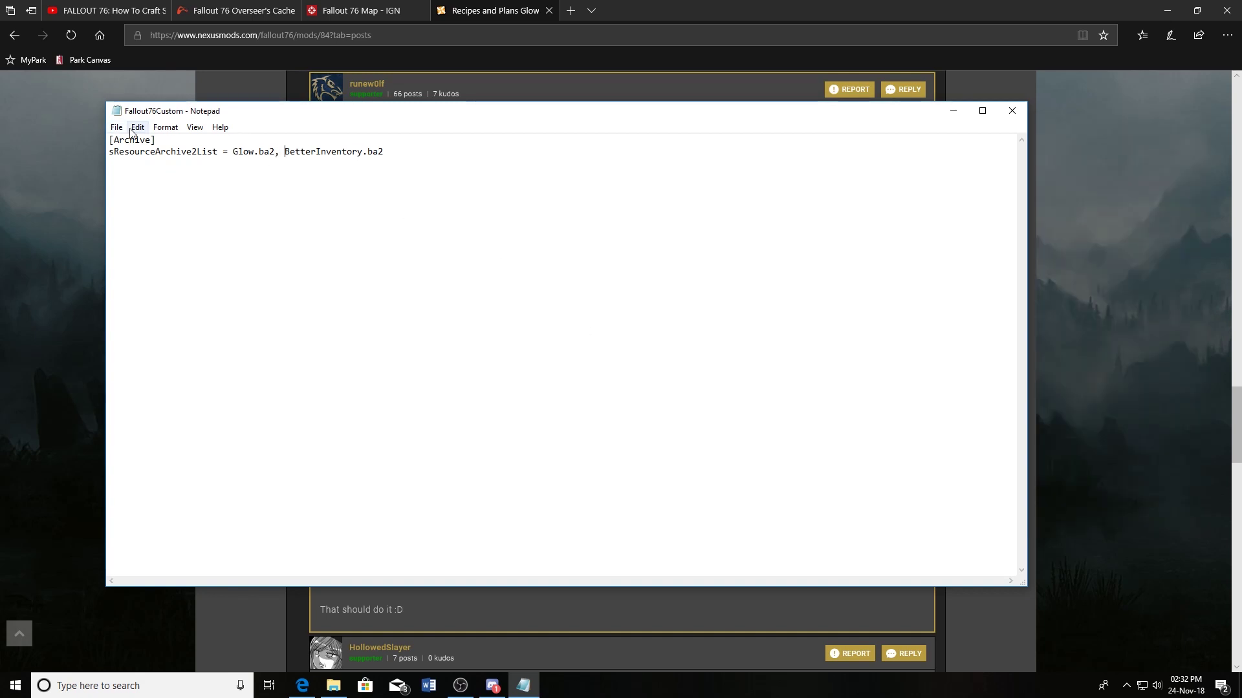
- Save Fallout76Custom.ini and close Notepad
left_click(117, 127)
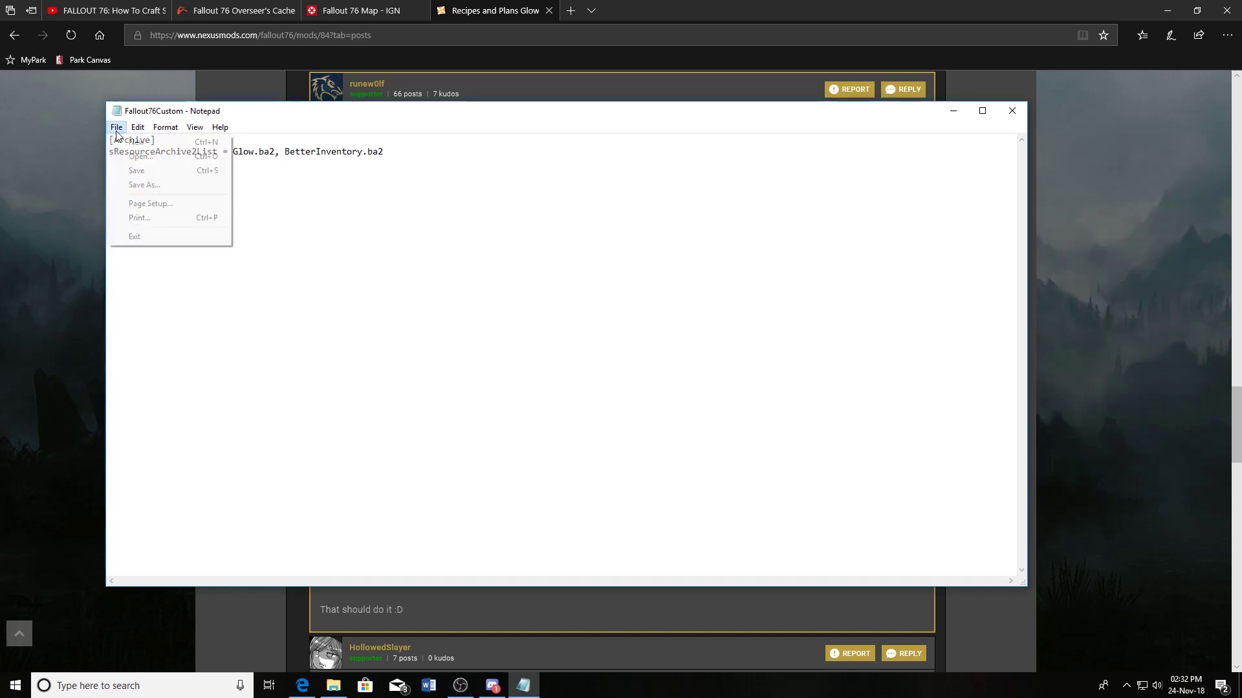
left_click(148, 170)
left_click(1001, 114)
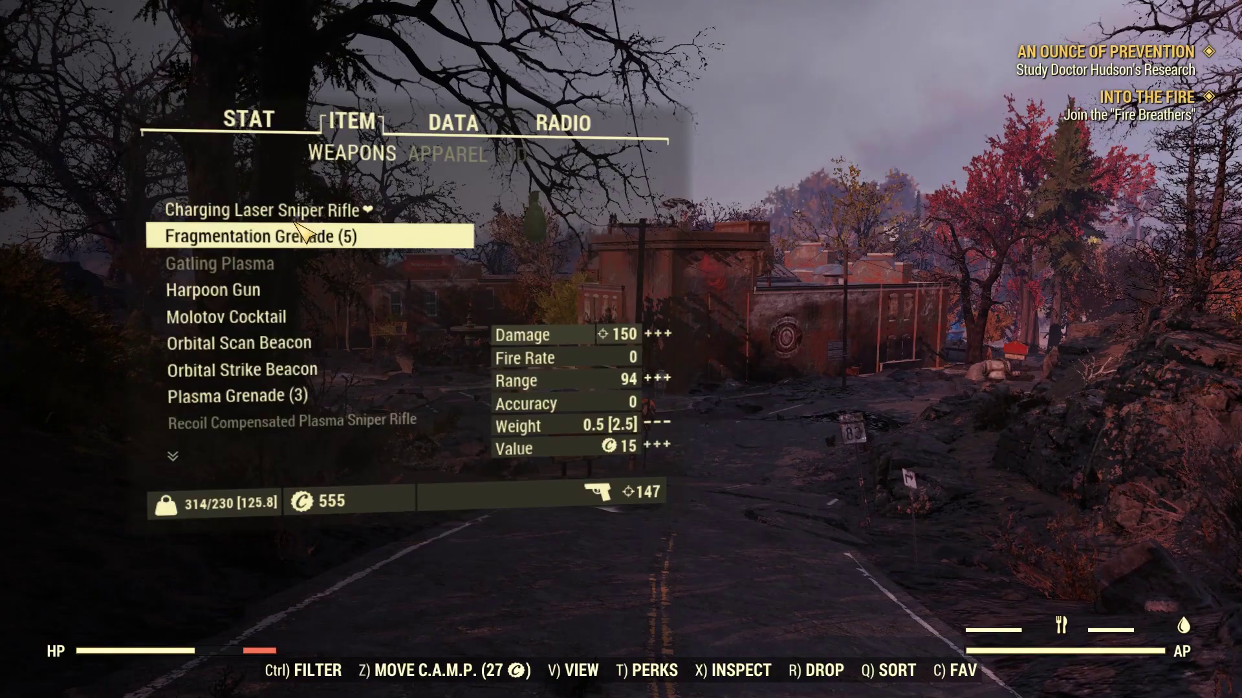
- Cycle weapon sorting, switch to AID sorted by value, and filter it to FOOD
key("q")
key("q")
key("q")
key("q")
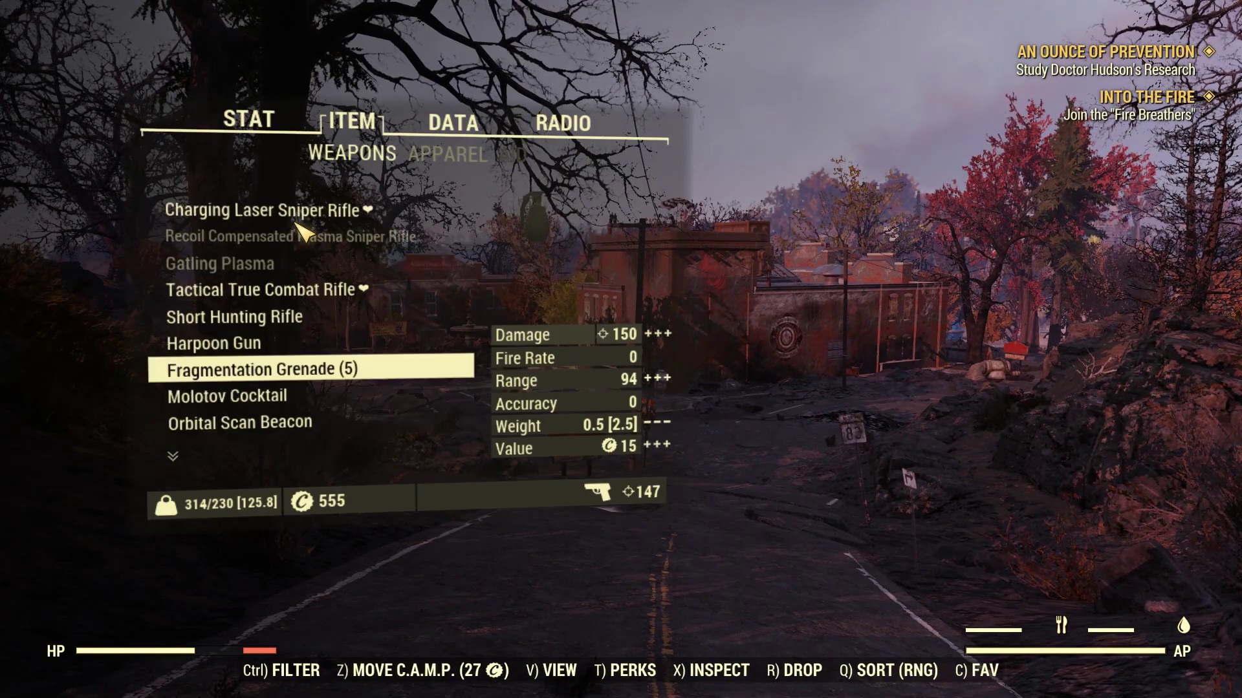
key("q")
key("q")
key("q")
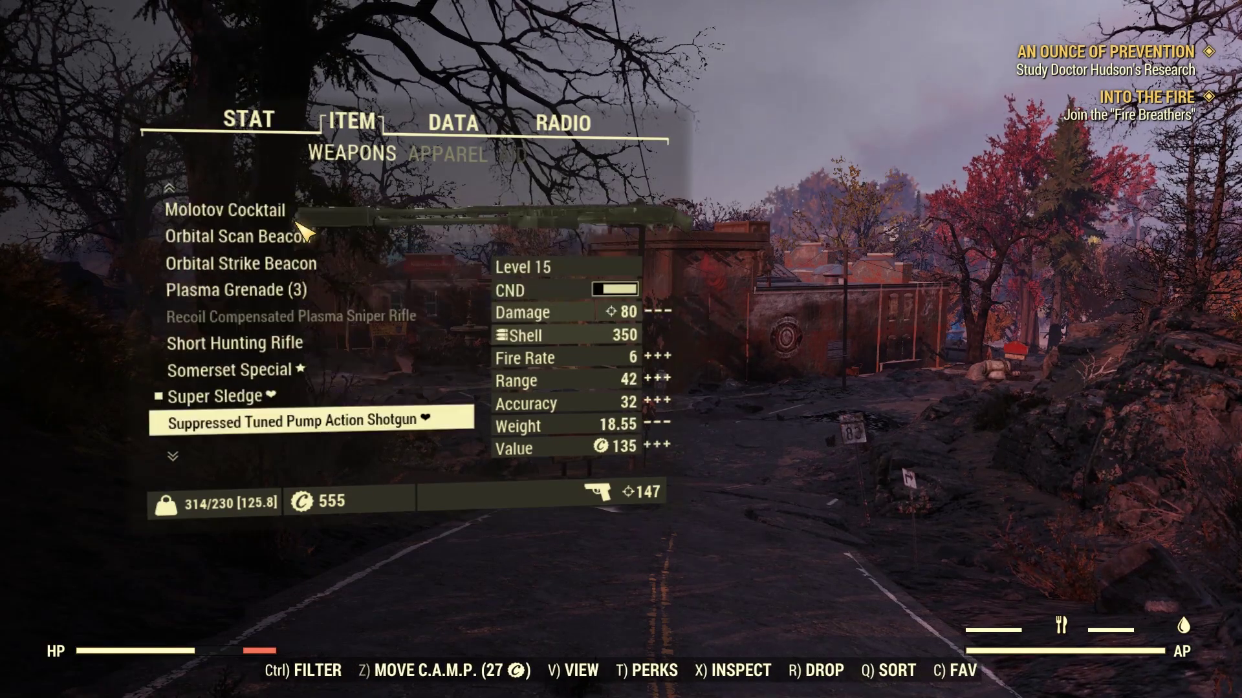
left_click(417, 159)
left_click(414, 162)
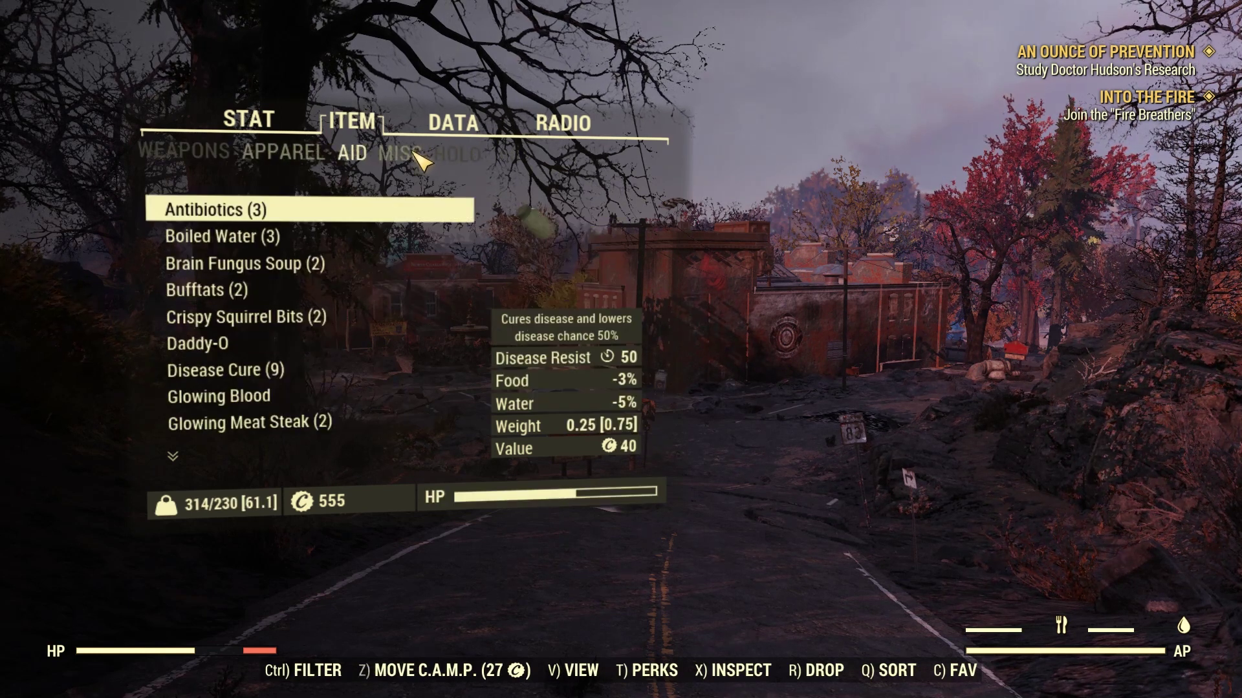
key("q")
key("q")
key("q")
key("q")
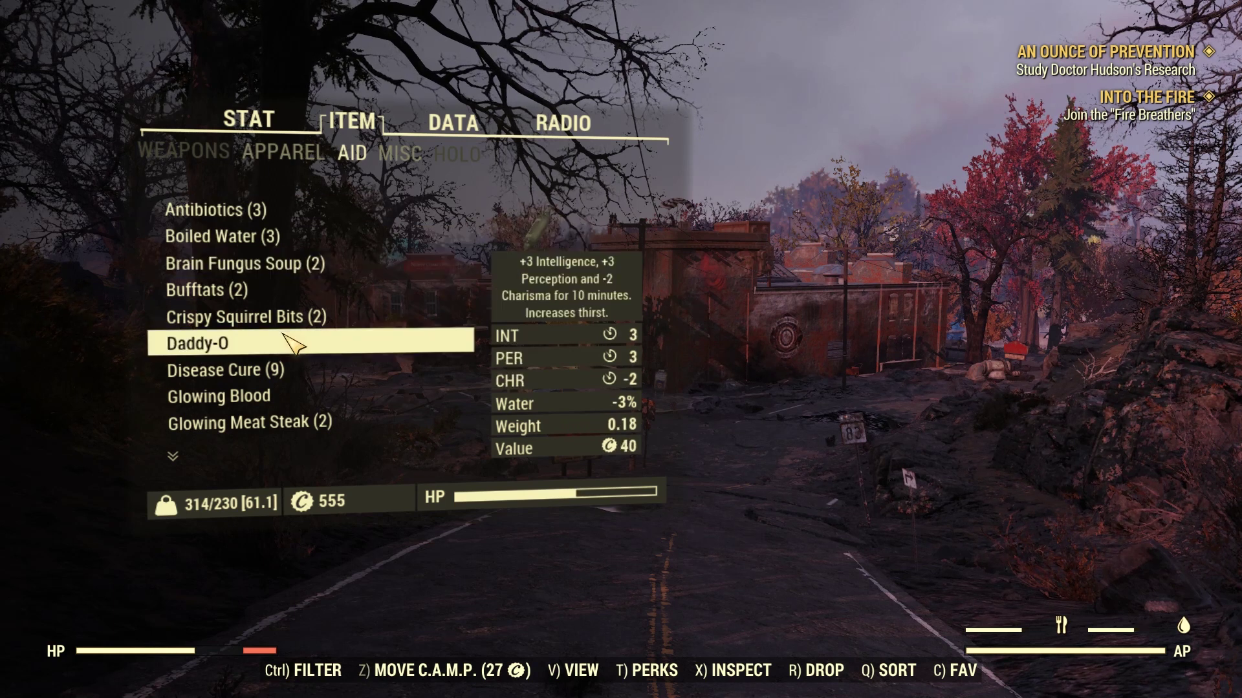
scroll(288, 397, "down", 20)
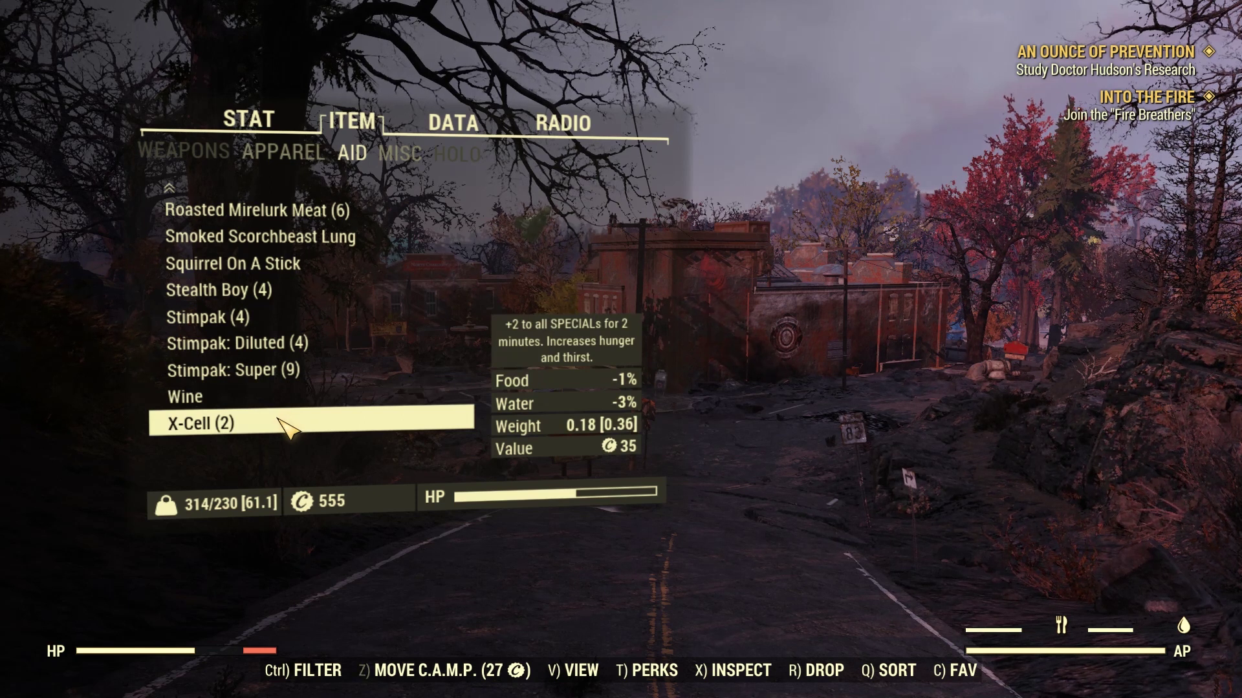
key("ctrl")
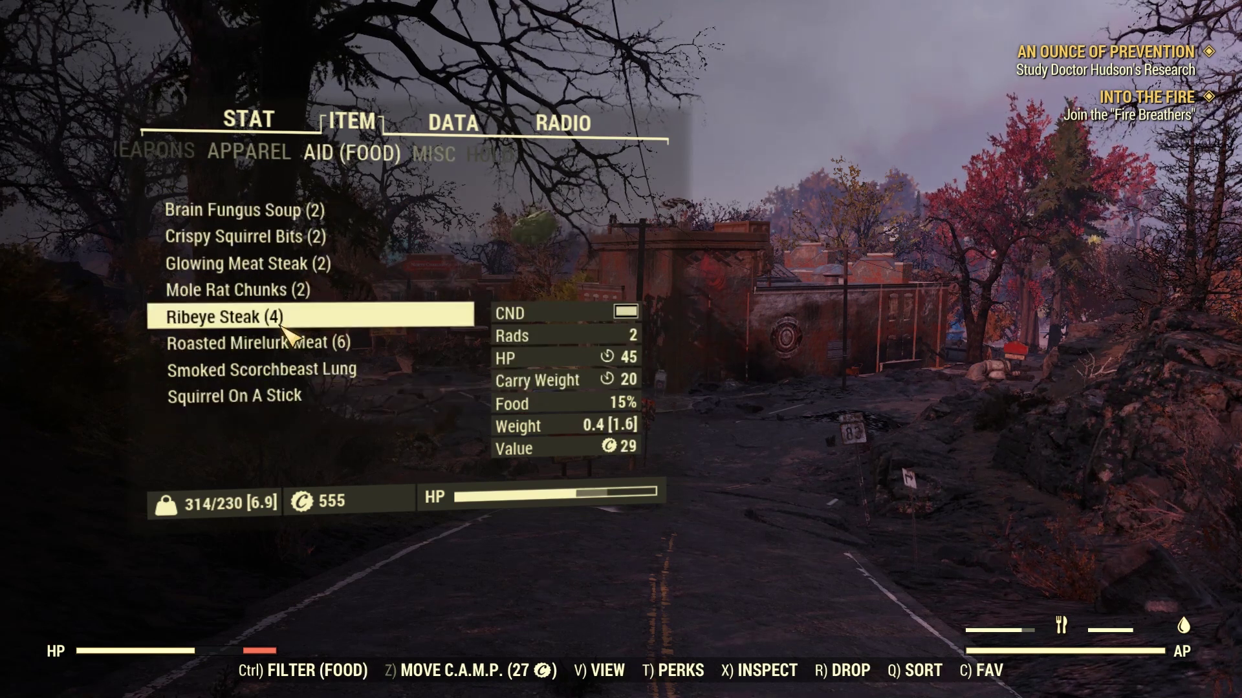
- Cycle the Aid filter through water, FOOD*, chems and all, ending on food
key("ctrl")
key("ctrl")
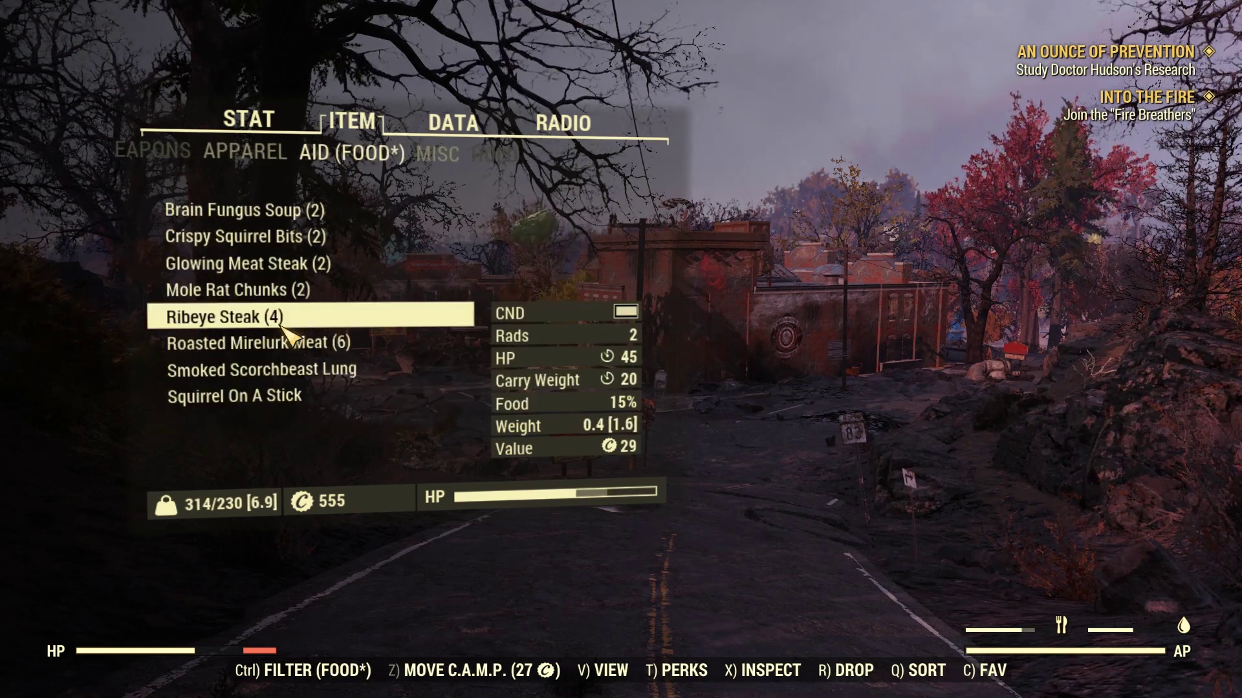
key("ctrl")
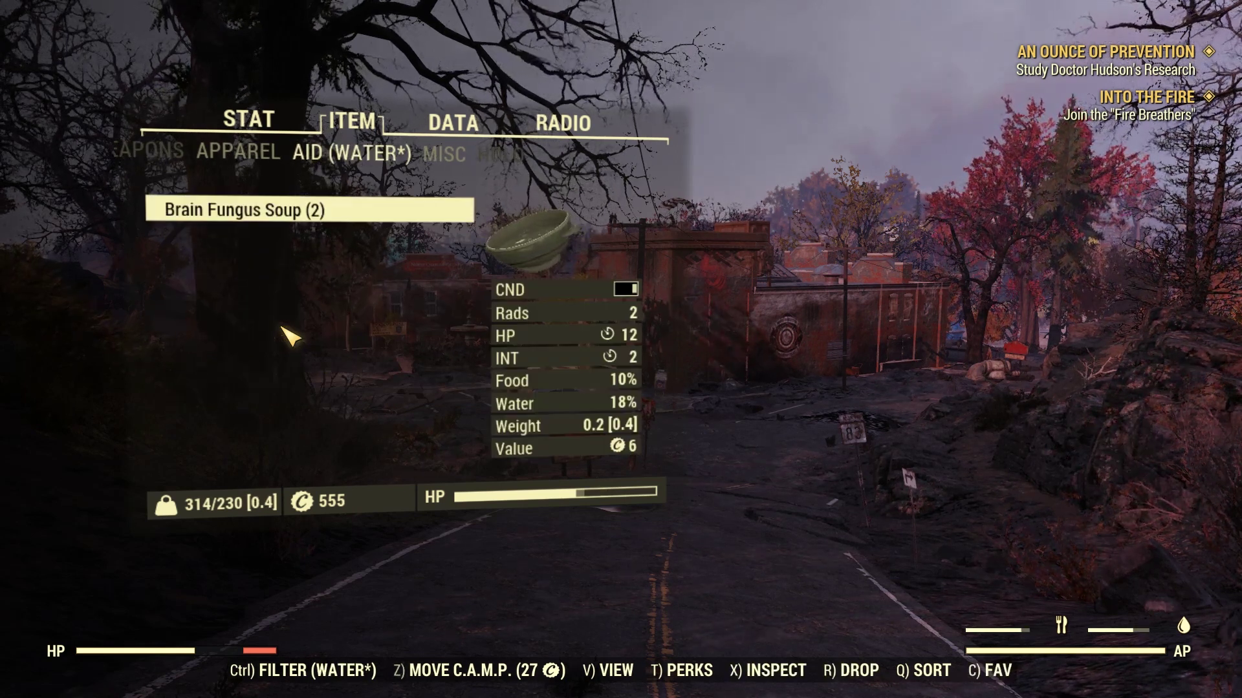
key("ctrl")
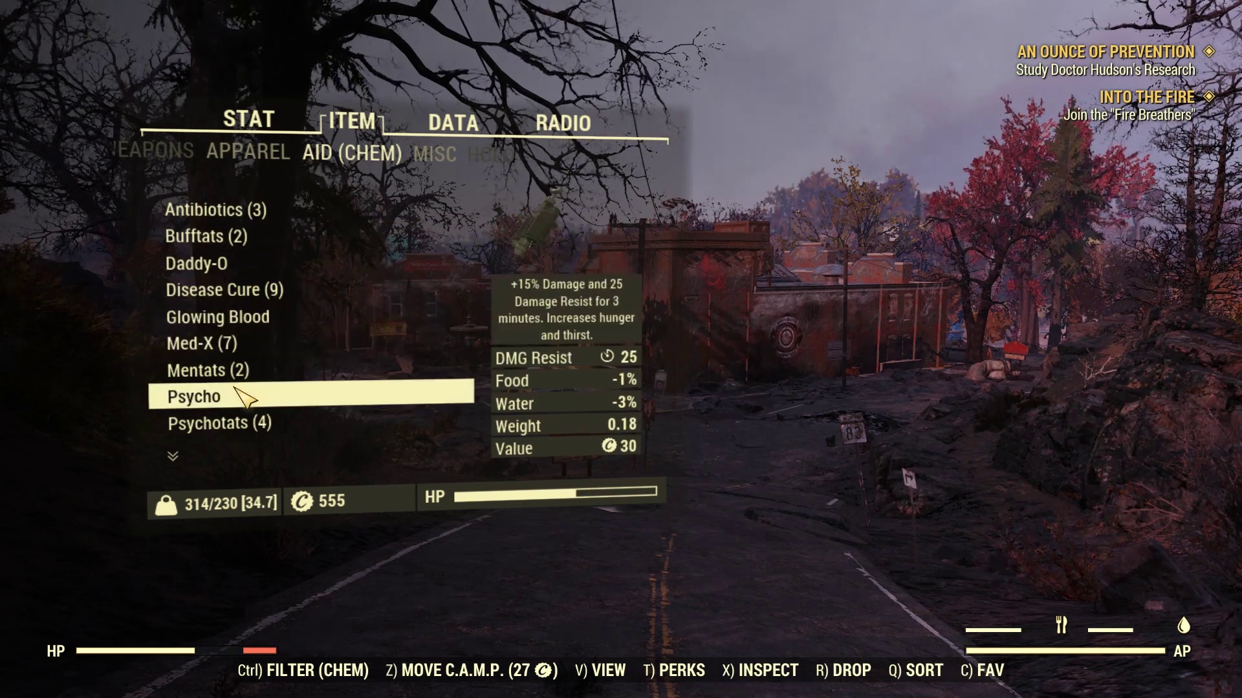
key("ctrl")
key("ctrl")
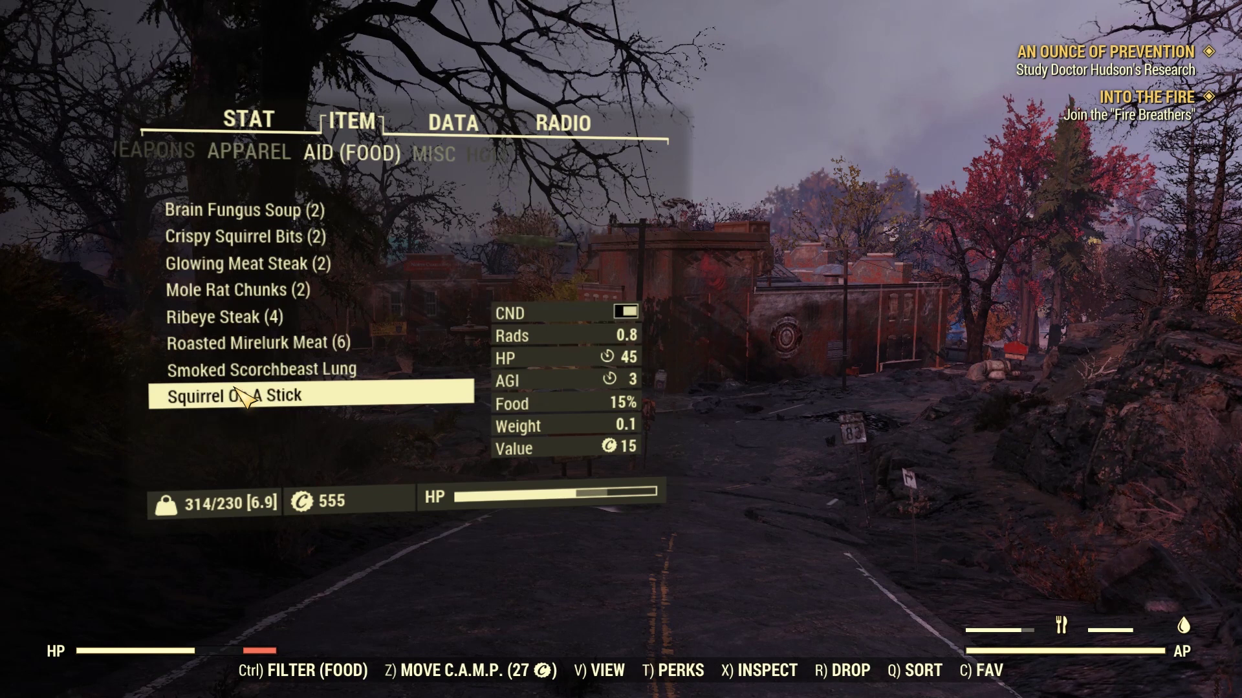
key("ctrl")
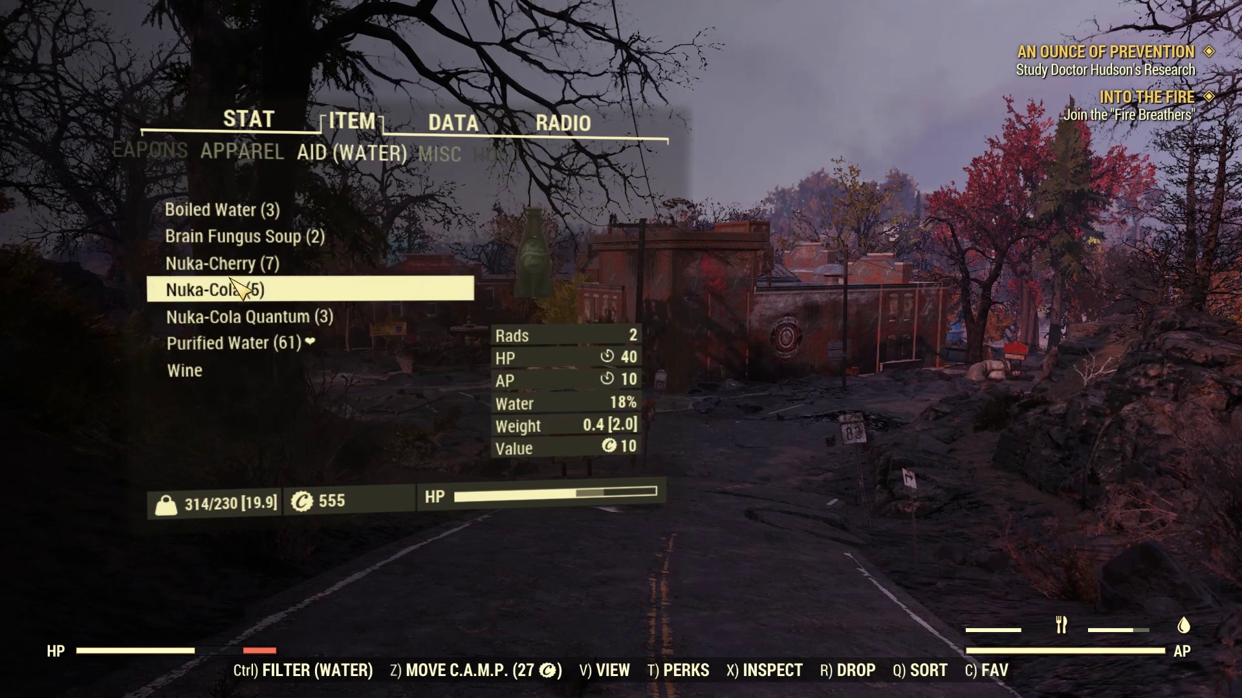
- Drink two Purified Water, then eat Roasted Mirelurk Meat, two Crispy Squirrel Bits and a Glowing Meat Steak
left_click(231, 354)
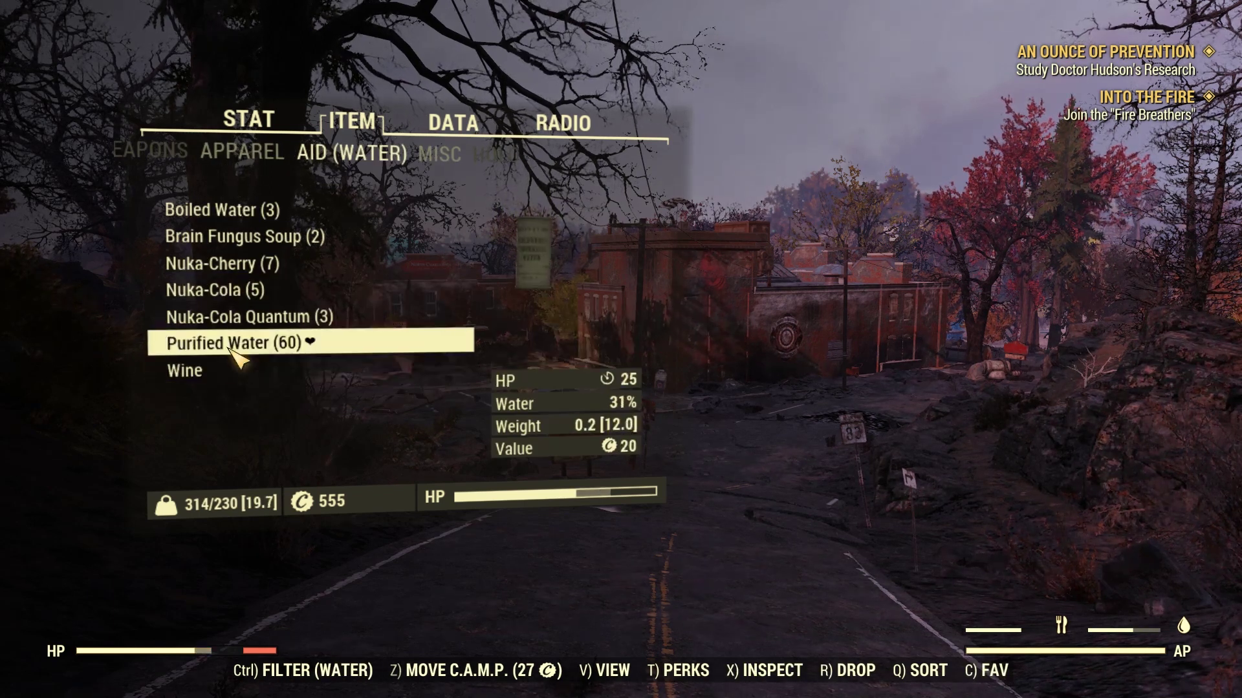
left_click(230, 349)
key("ctrl")
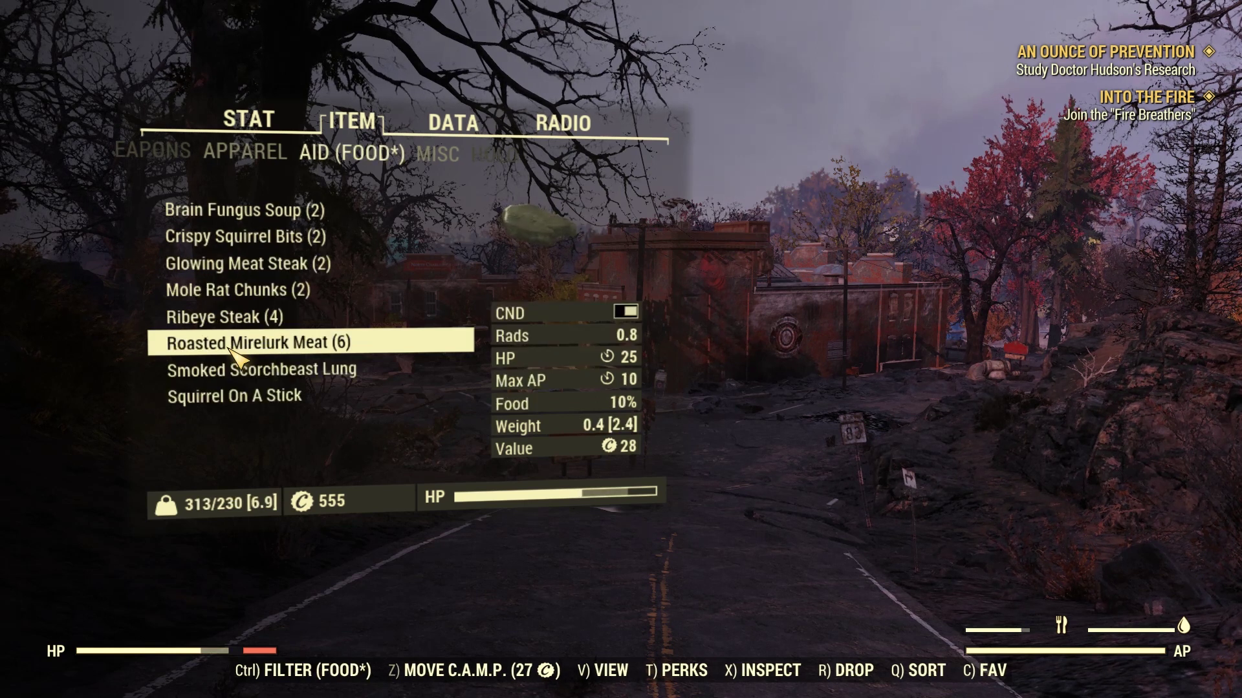
left_click(231, 344)
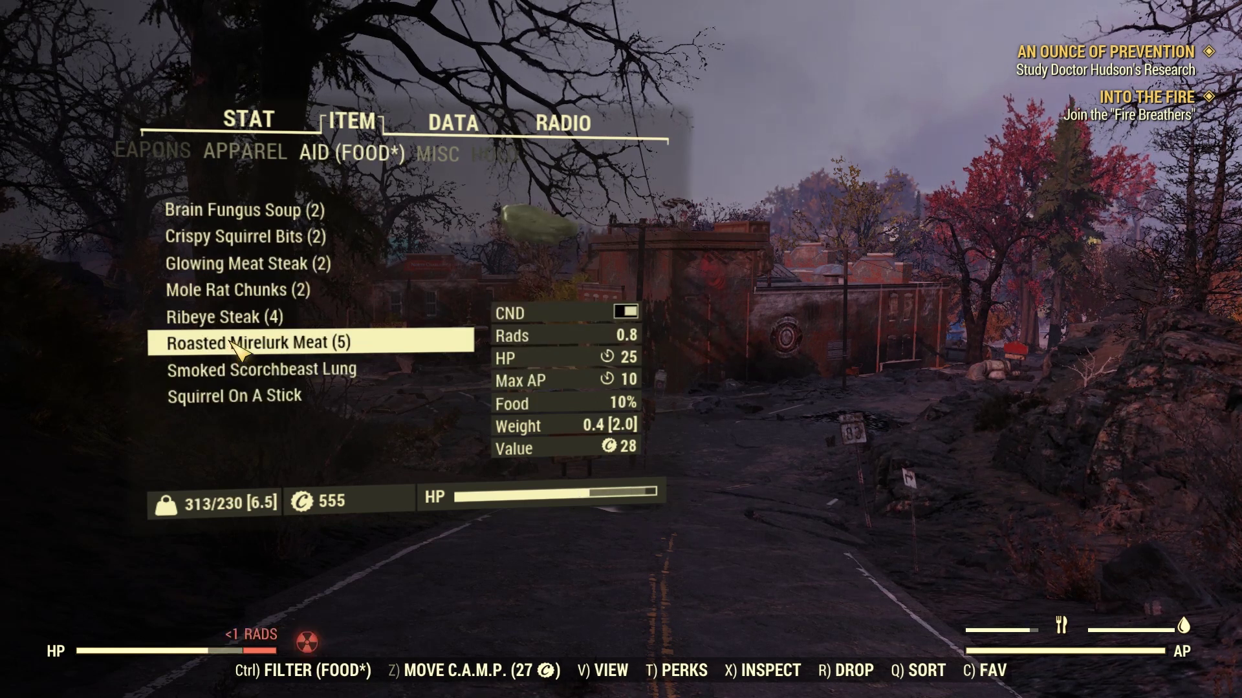
left_click(246, 238)
left_click(246, 238)
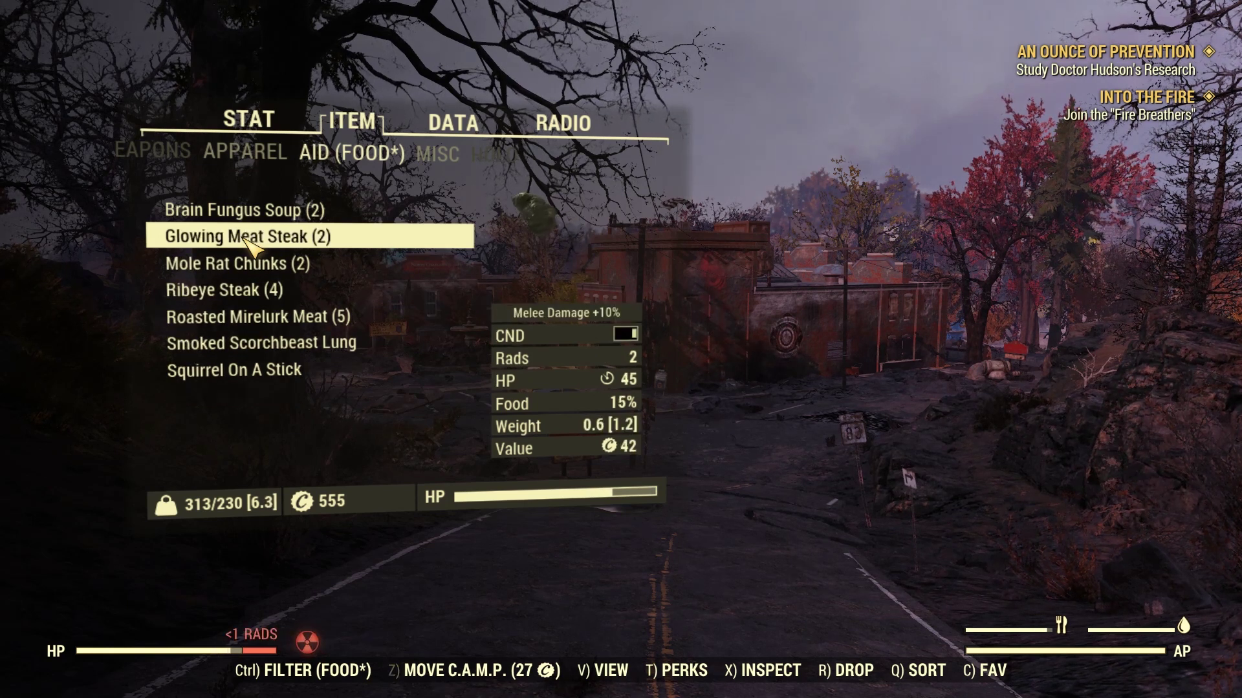
left_click(245, 238)
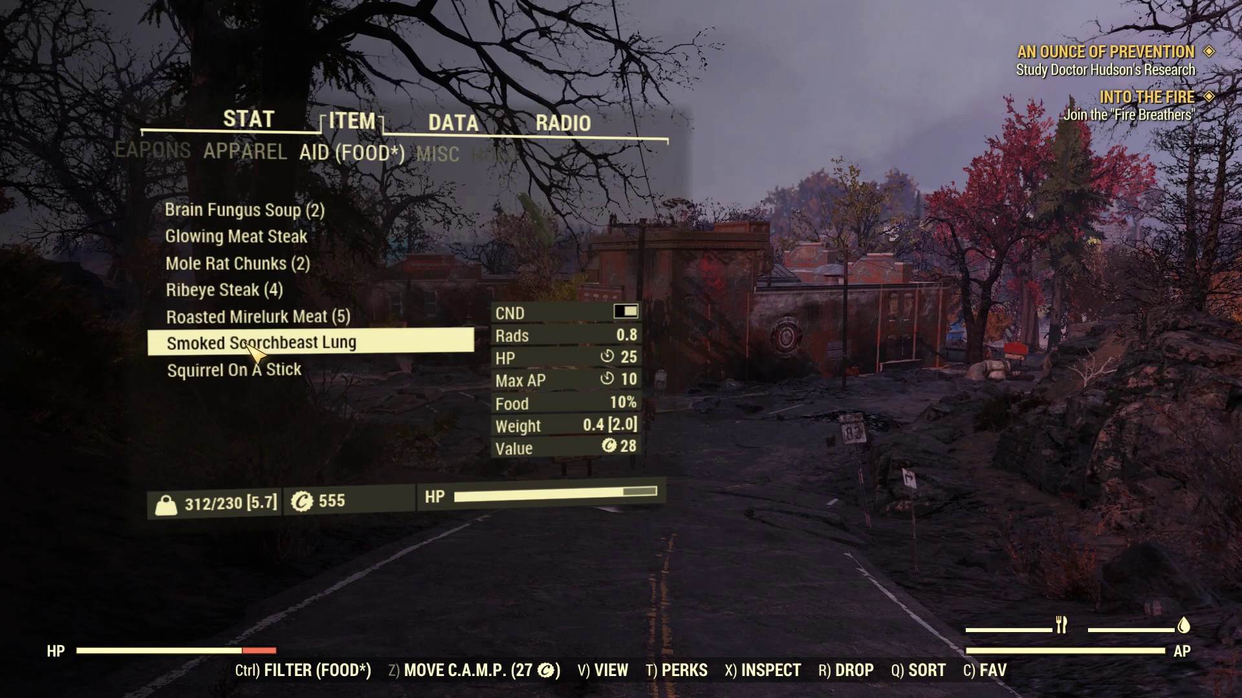
key("ctrl")
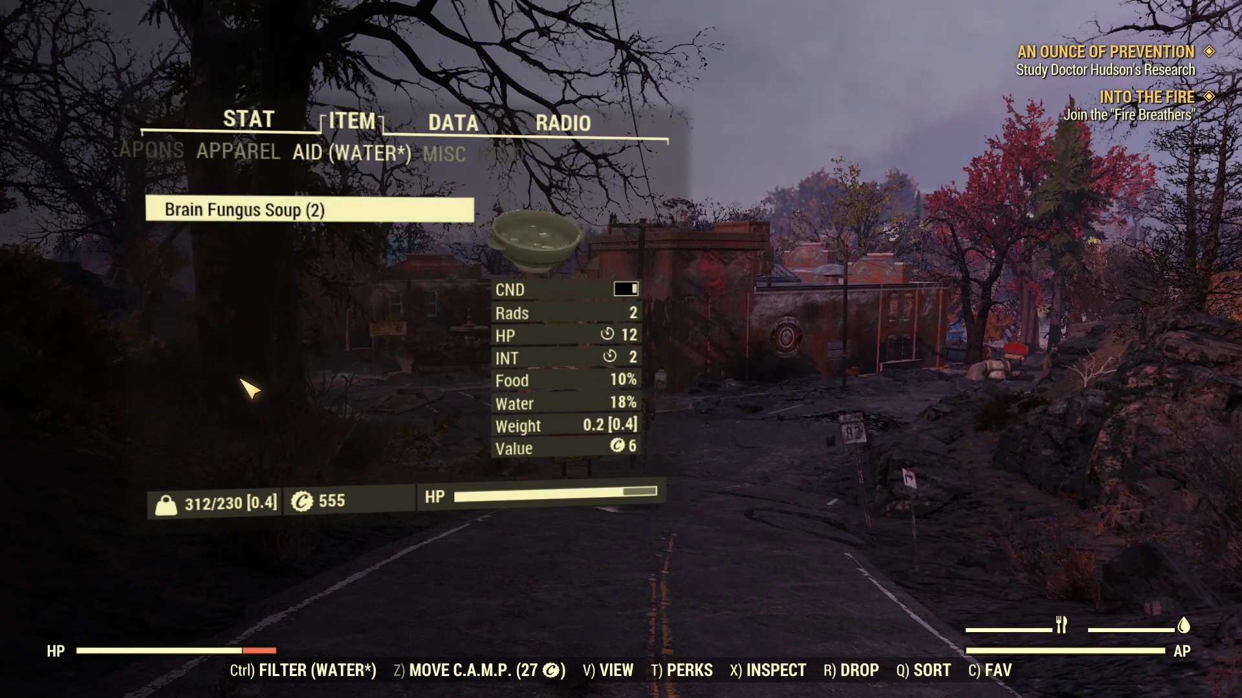
key("ctrl")
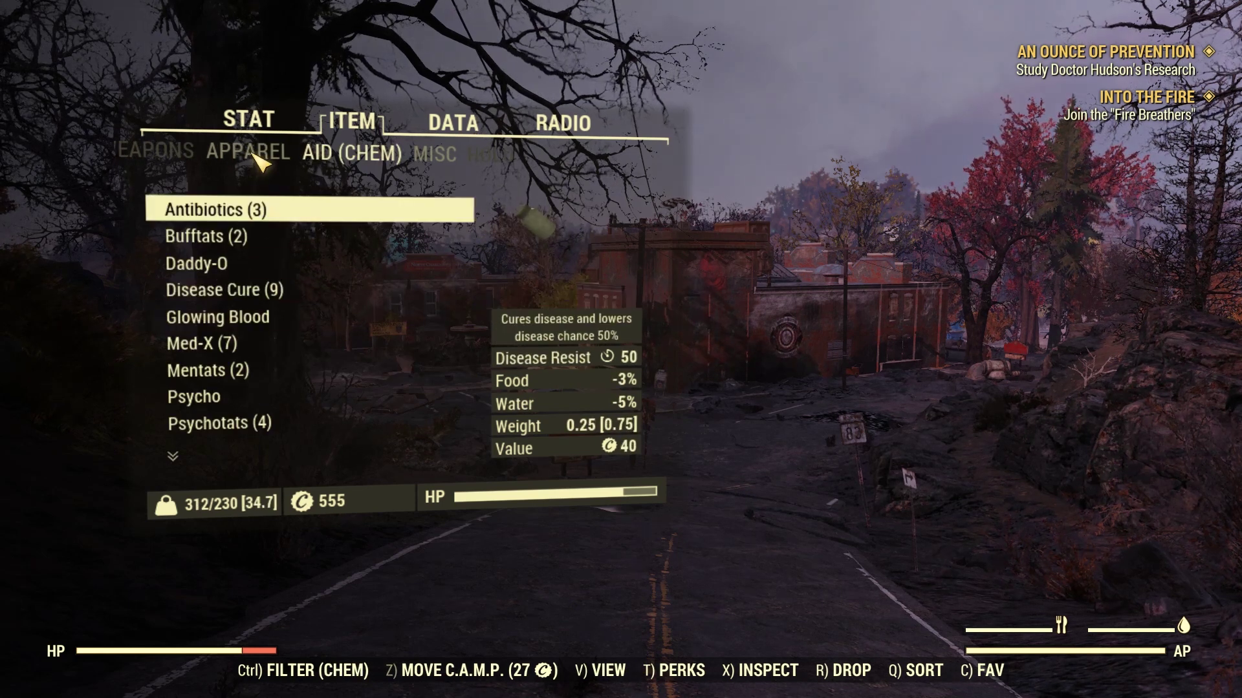
left_click(258, 162)
key("ctrl")
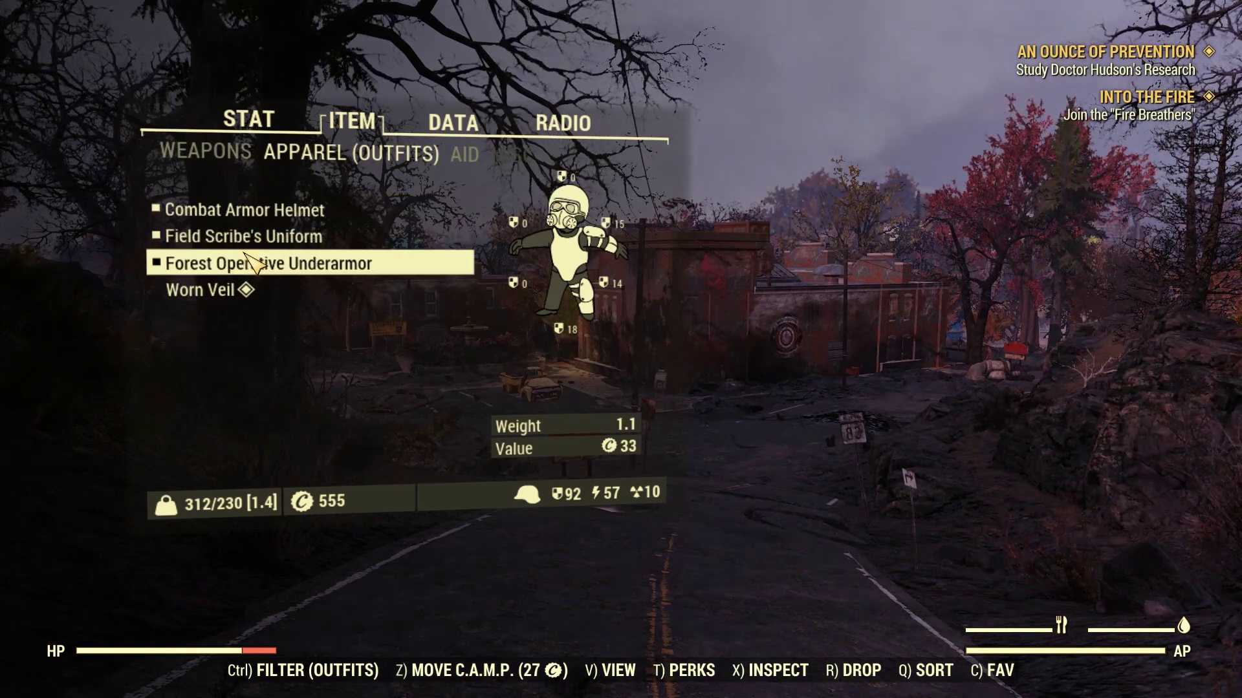
key("ctrl")
key("ctrl")
key("ctrl")
key("ctrl")
key("ctrl")
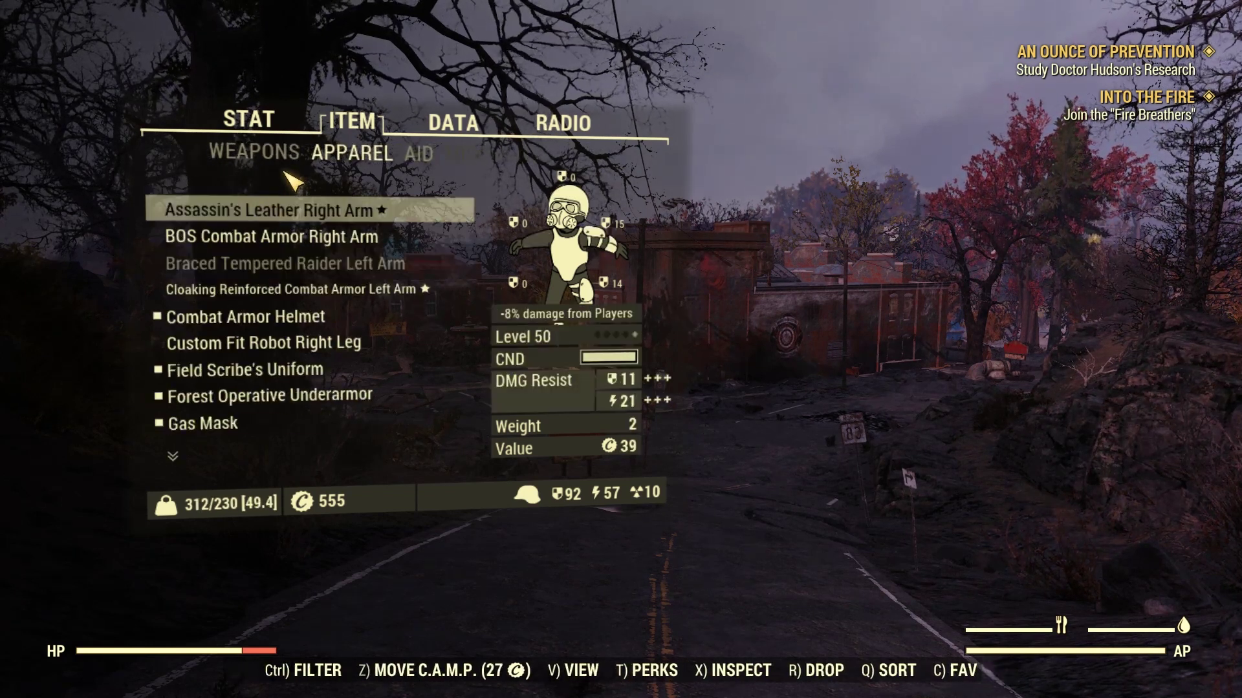
left_click(422, 154)
key("ctrl")
key("ctrl")
key("ctrl")
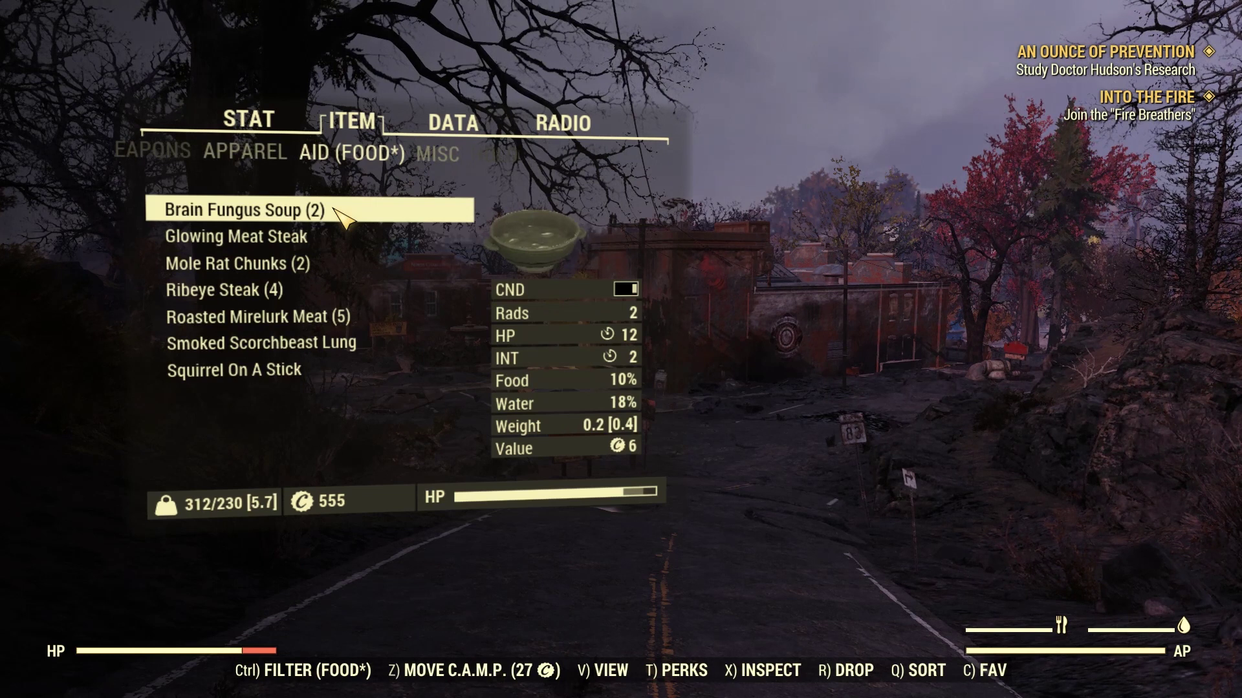